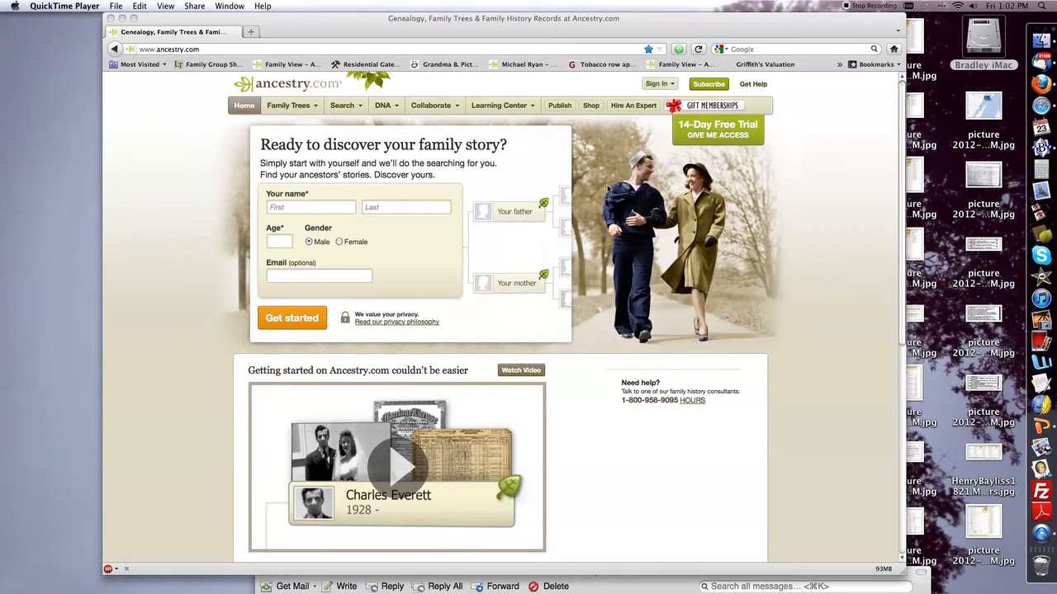
Sign in to Ancestry.com in Firefox with the saved login details.
left_click(673, 85)
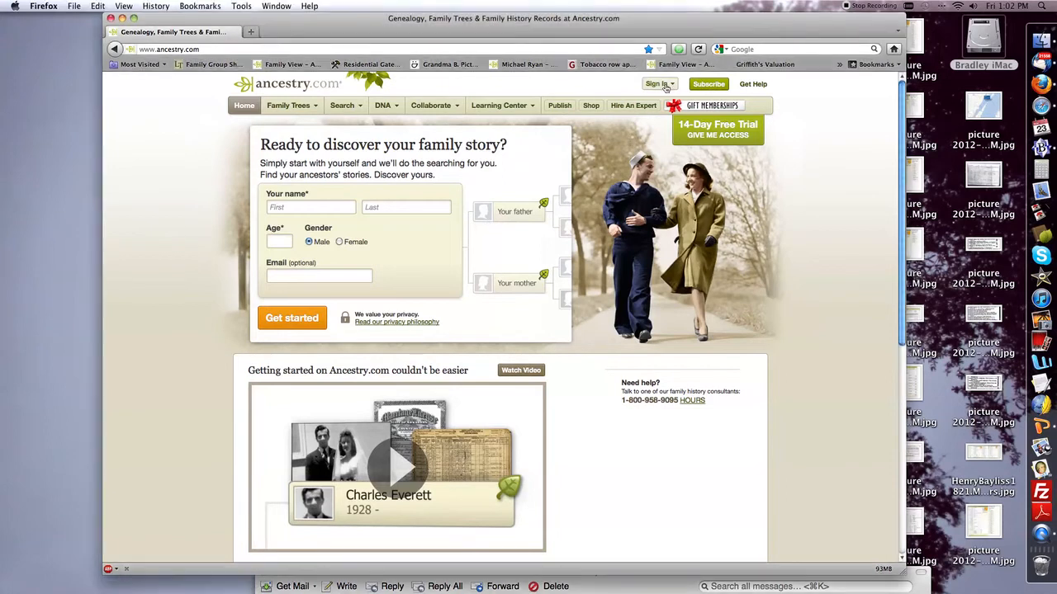
left_click(658, 84)
left_click(576, 178)
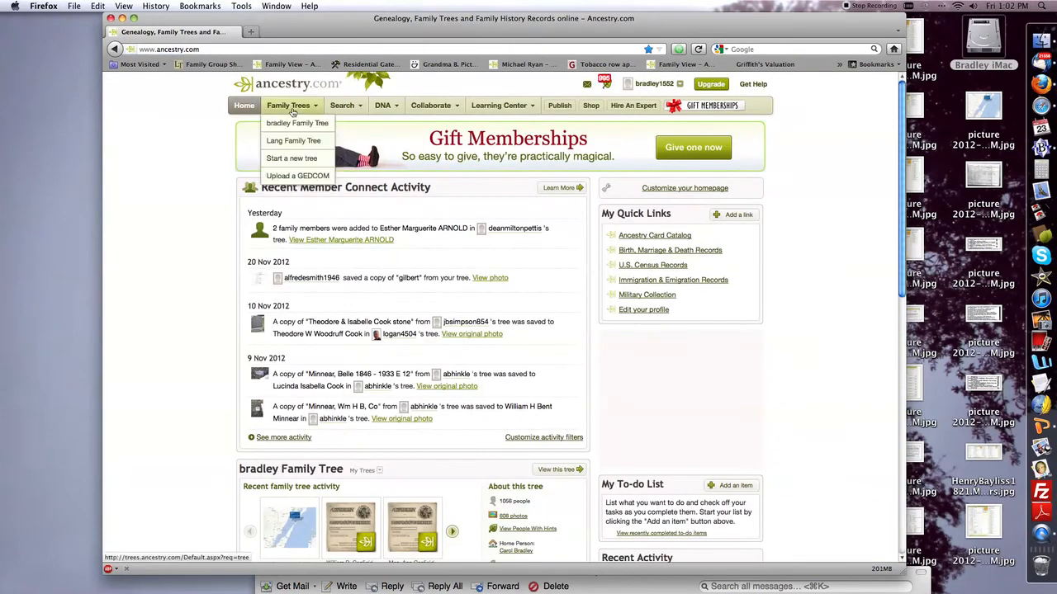
left_click(287, 125)
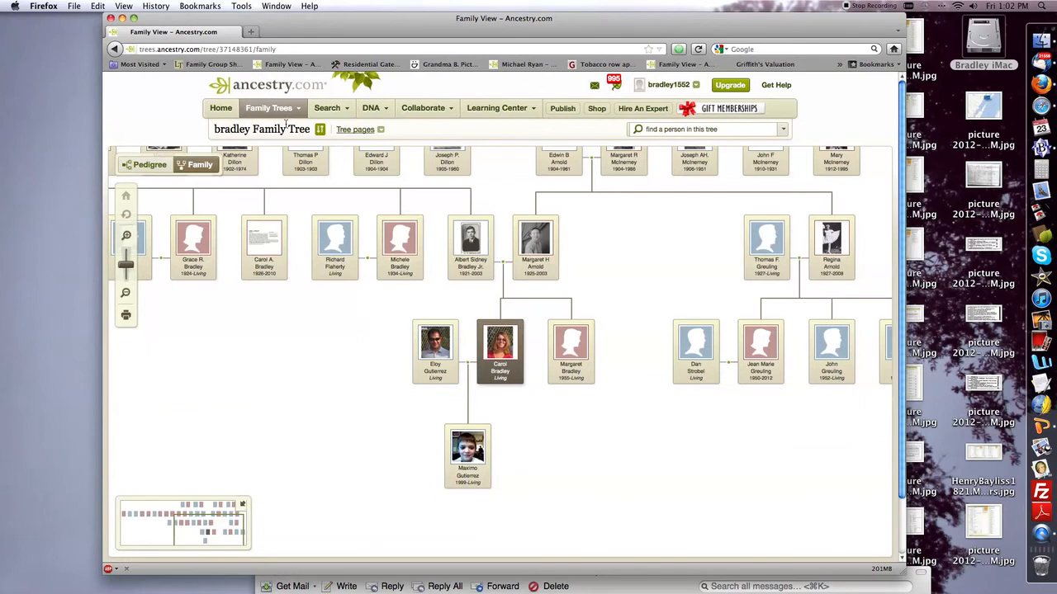
left_click_drag(657, 226, 675, 377)
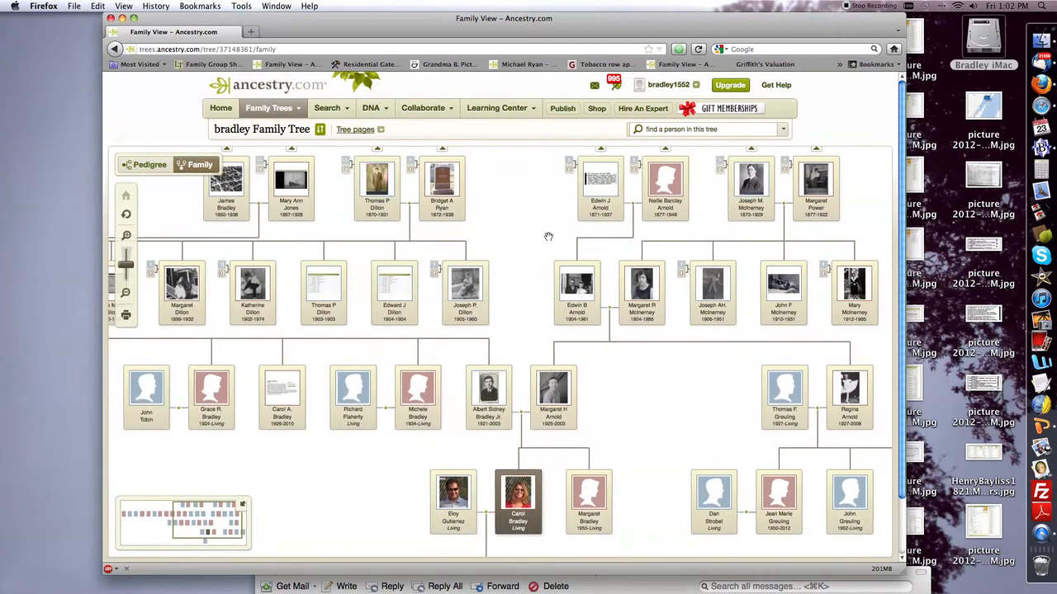
left_click_drag(512, 203, 537, 253)
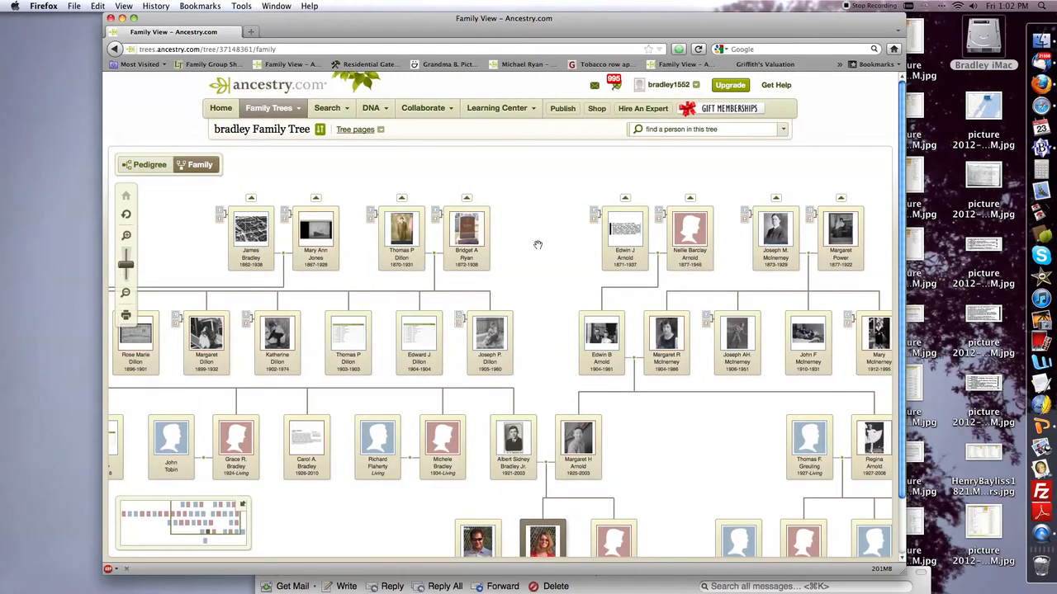
left_click_drag(539, 245, 508, 223)
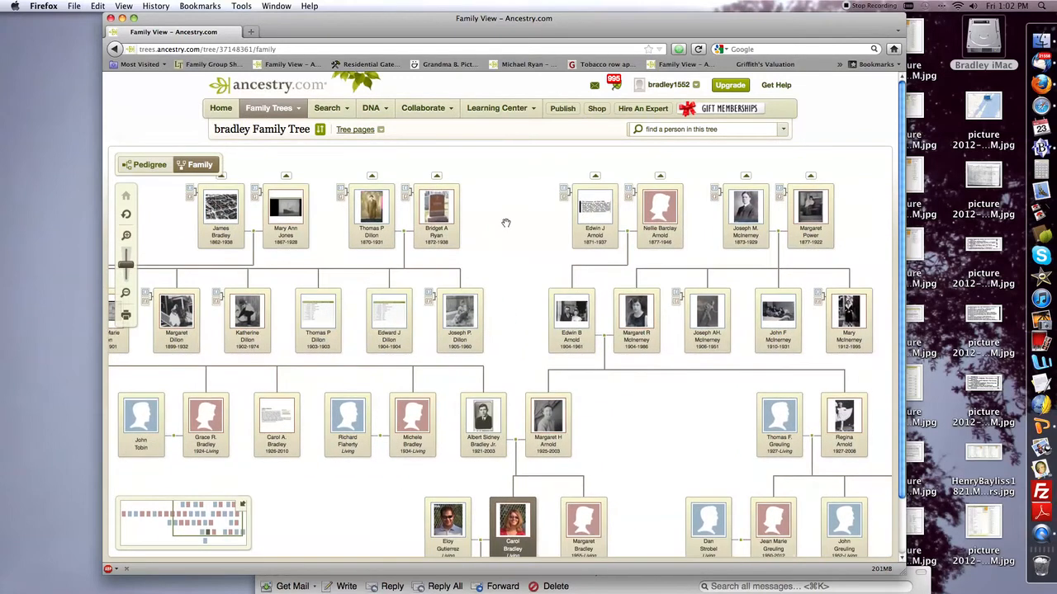
left_click_drag(493, 251, 498, 203)
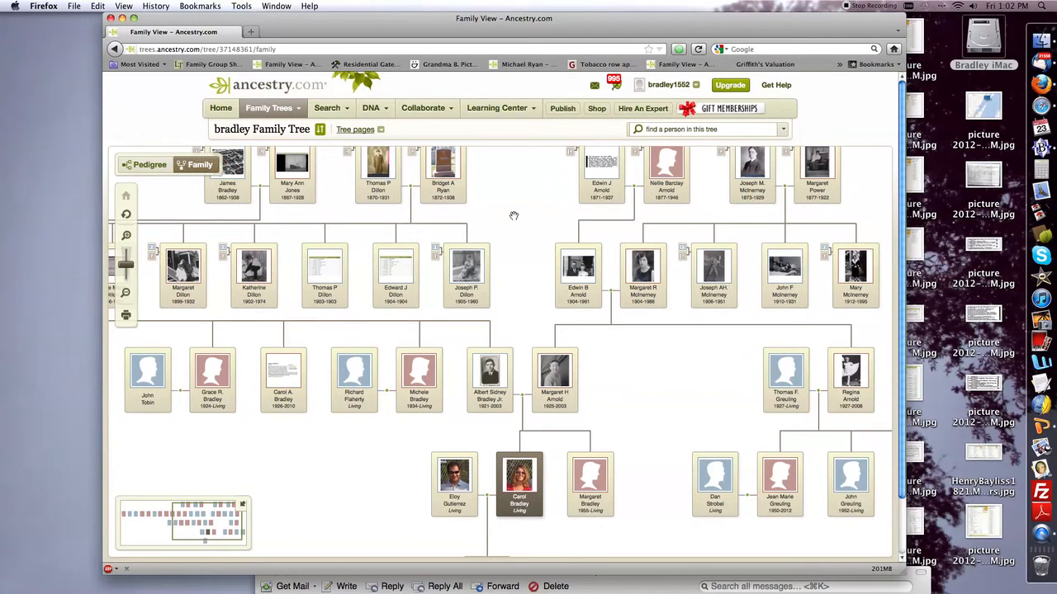
left_click_drag(515, 214, 497, 291)
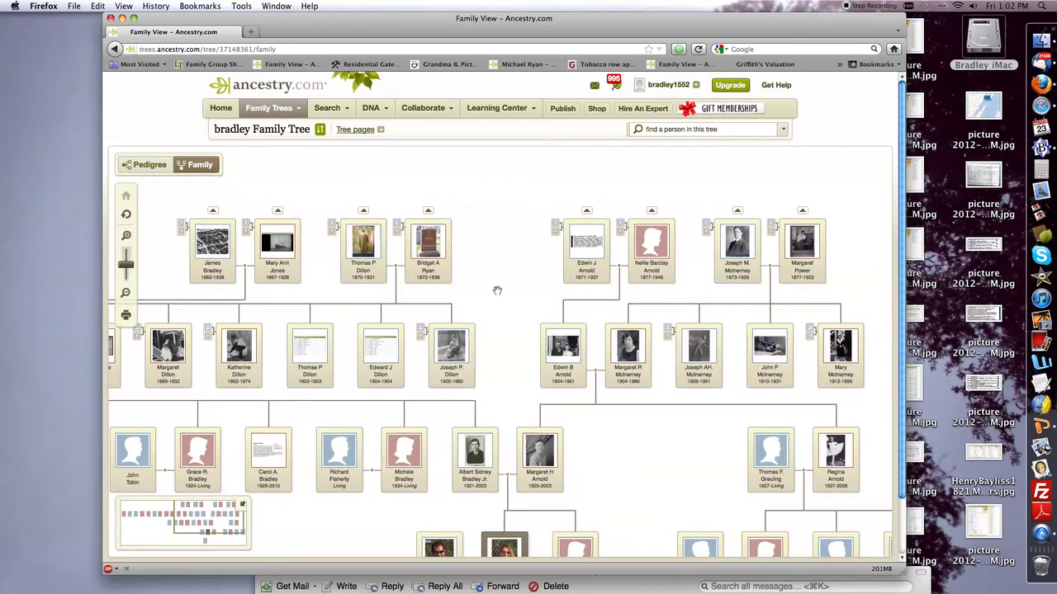
left_click(546, 483)
left_click(587, 212)
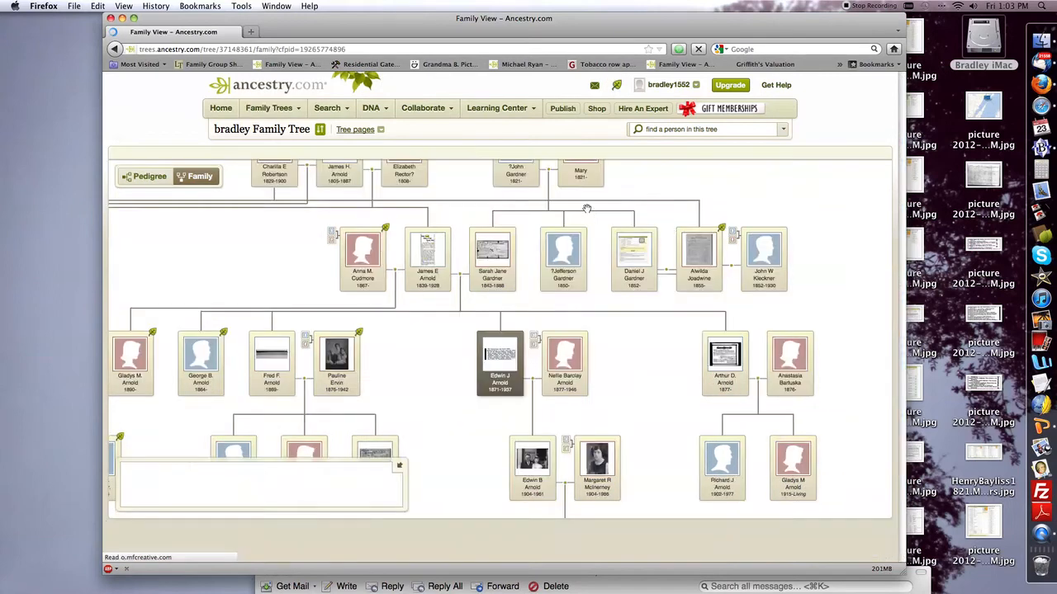
left_click_drag(614, 330, 678, 273)
left_click_drag(531, 371, 517, 337)
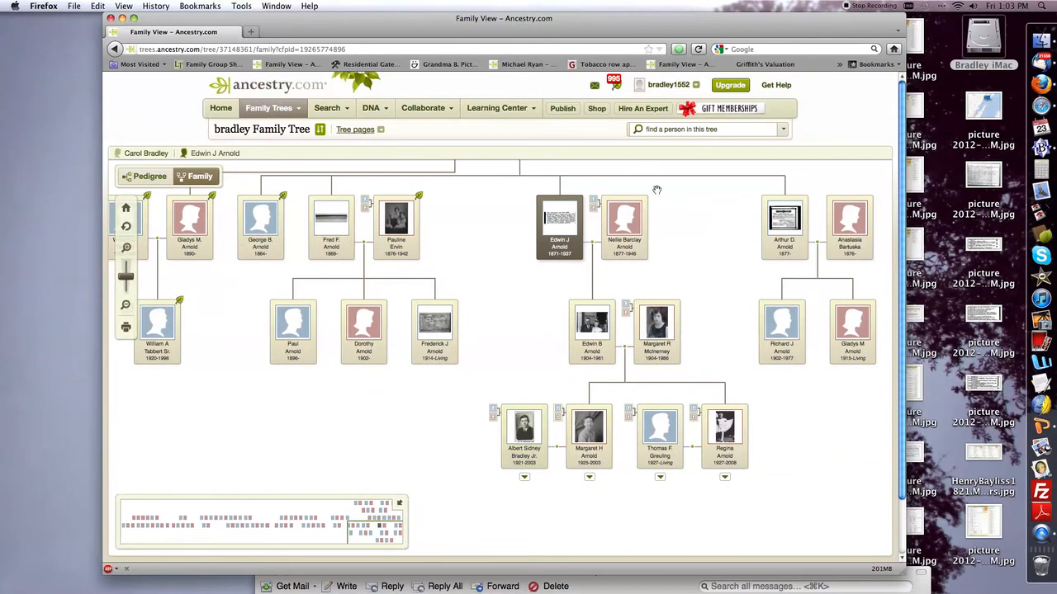
left_click(494, 412)
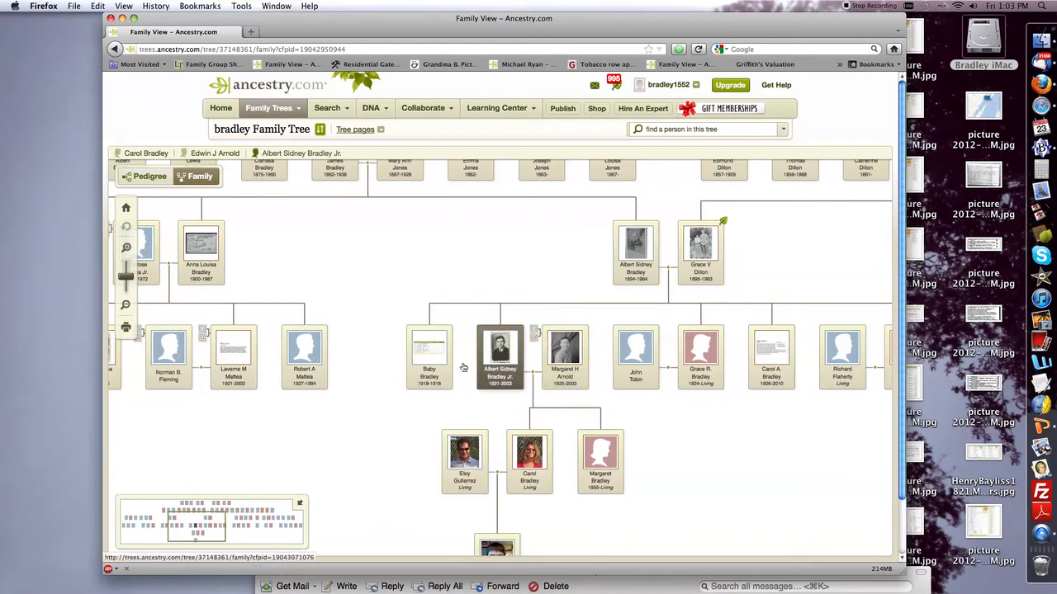
left_click_drag(384, 248, 466, 390)
left_click_drag(534, 406, 535, 496)
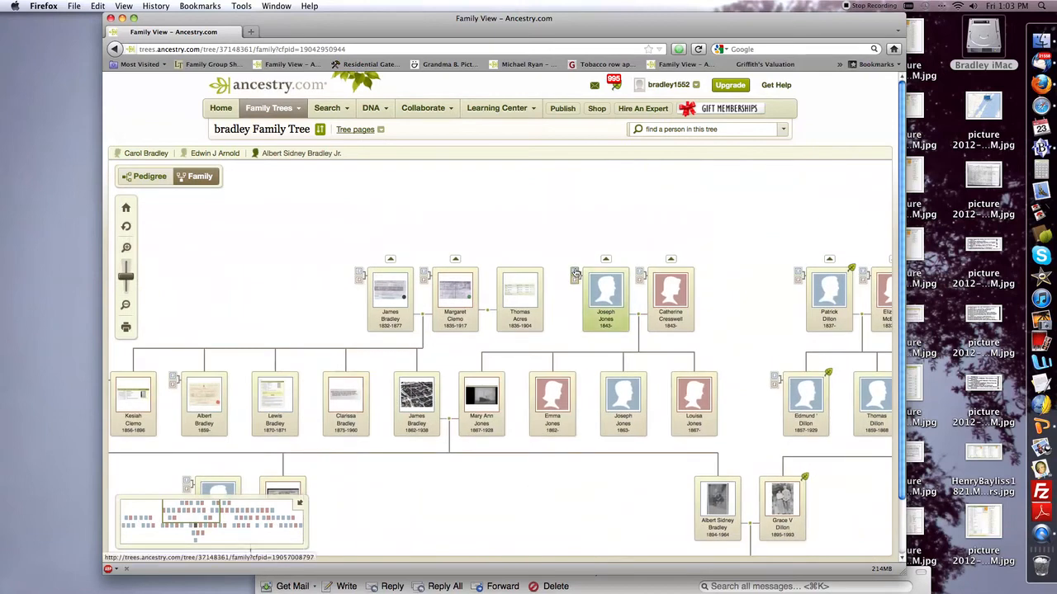
left_click(575, 273)
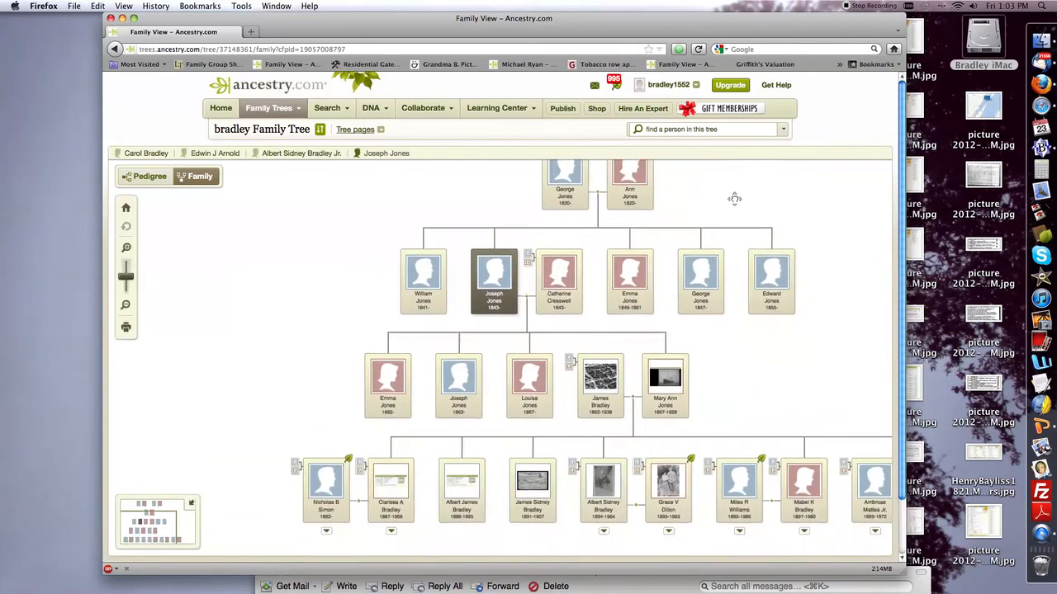
left_click_drag(739, 380, 725, 471)
left_click(551, 330)
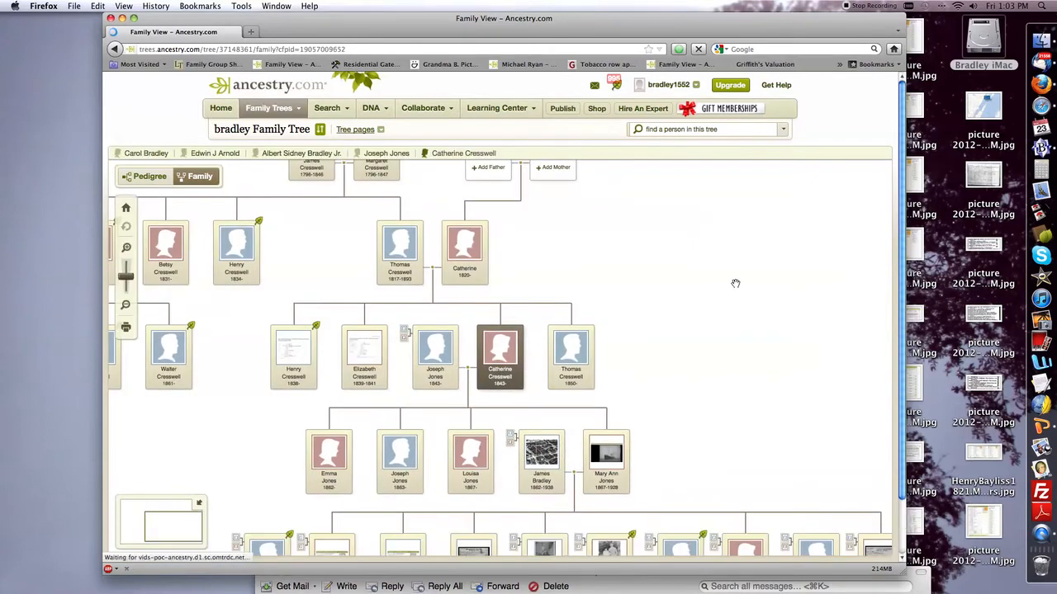
left_click_drag(698, 362, 745, 441)
left_click_drag(334, 355, 478, 340)
left_click_drag(309, 238, 381, 214)
left_click_drag(463, 466, 440, 496)
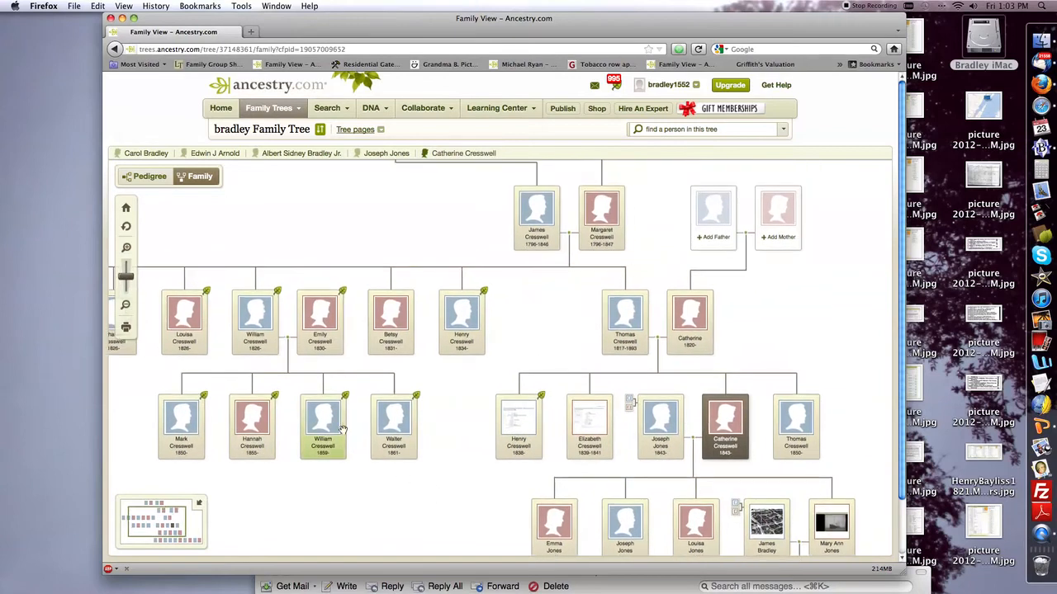
left_click(669, 130)
type("margaret arnold")
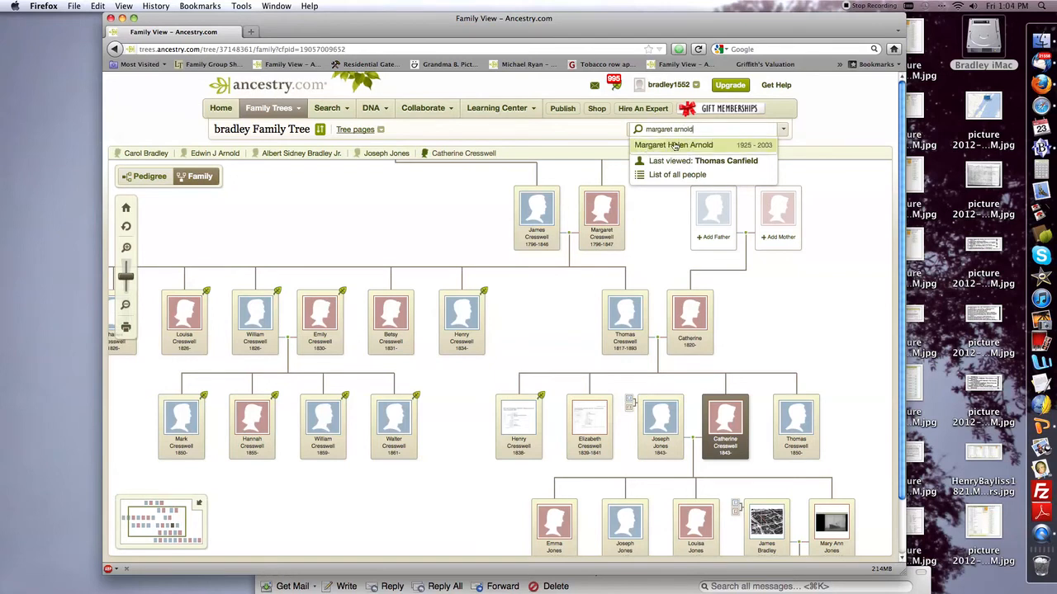
left_click(674, 146)
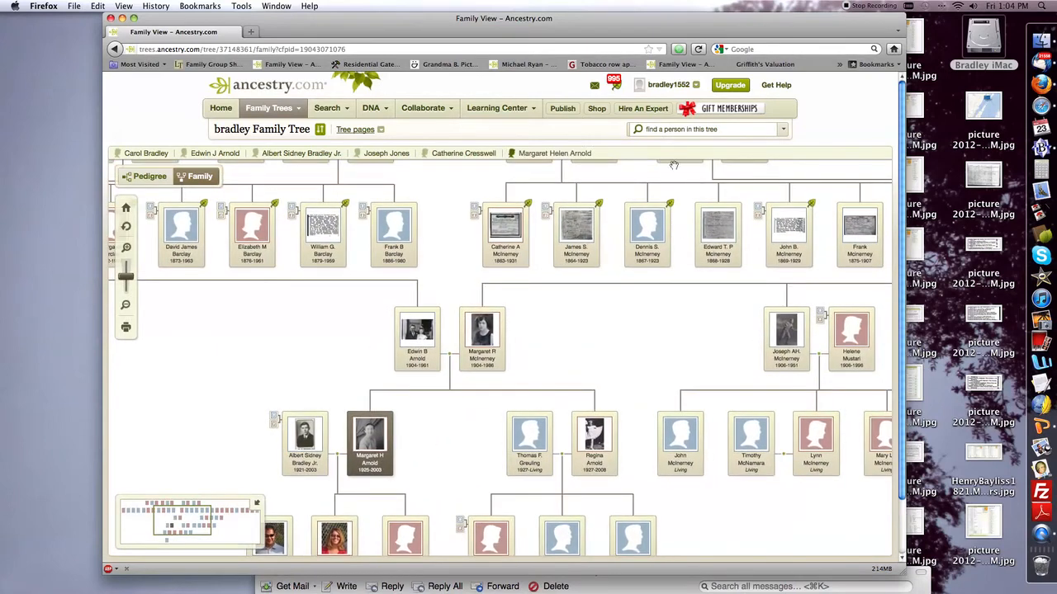
left_click(672, 130)
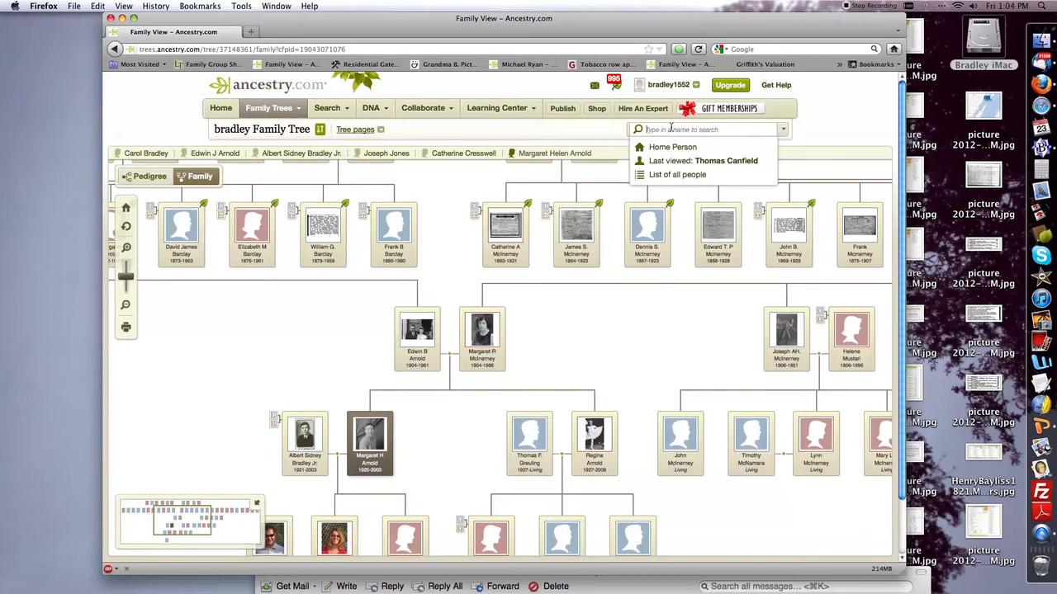
type("mary canfield")
left_click(666, 144)
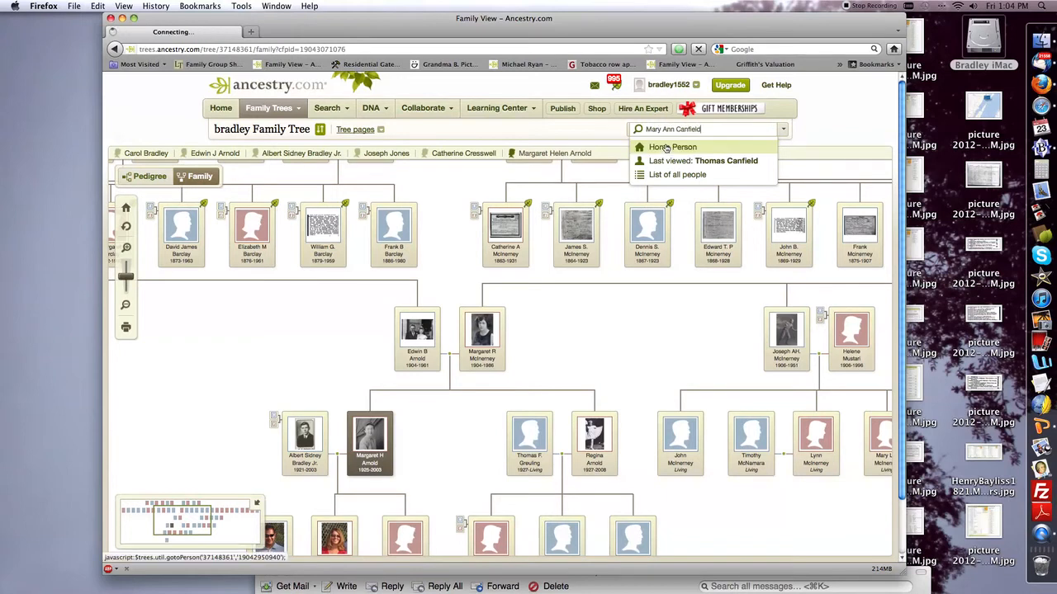
left_click_drag(617, 276, 696, 175)
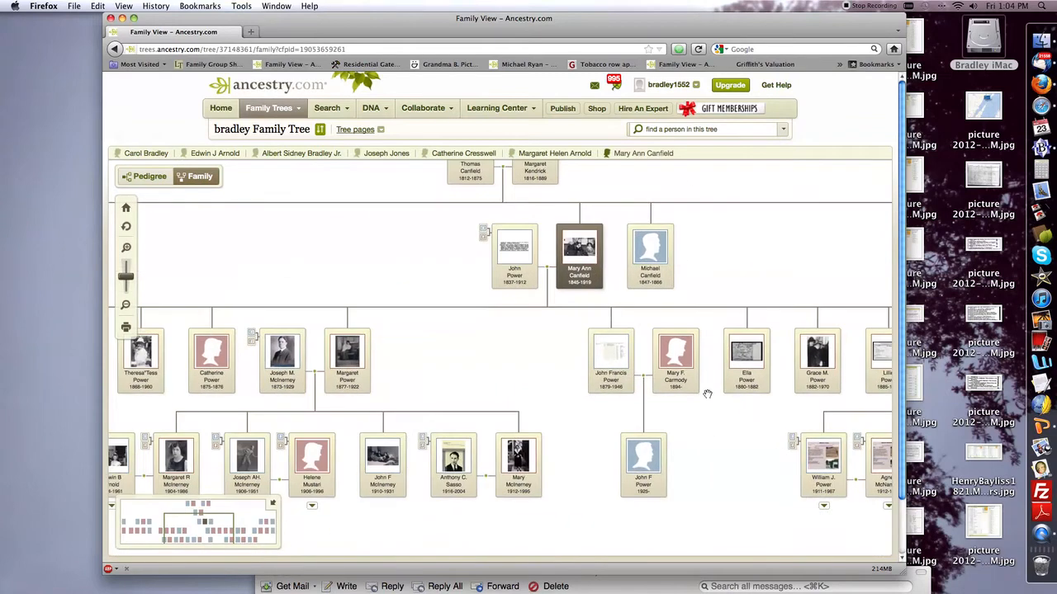
left_click(483, 232)
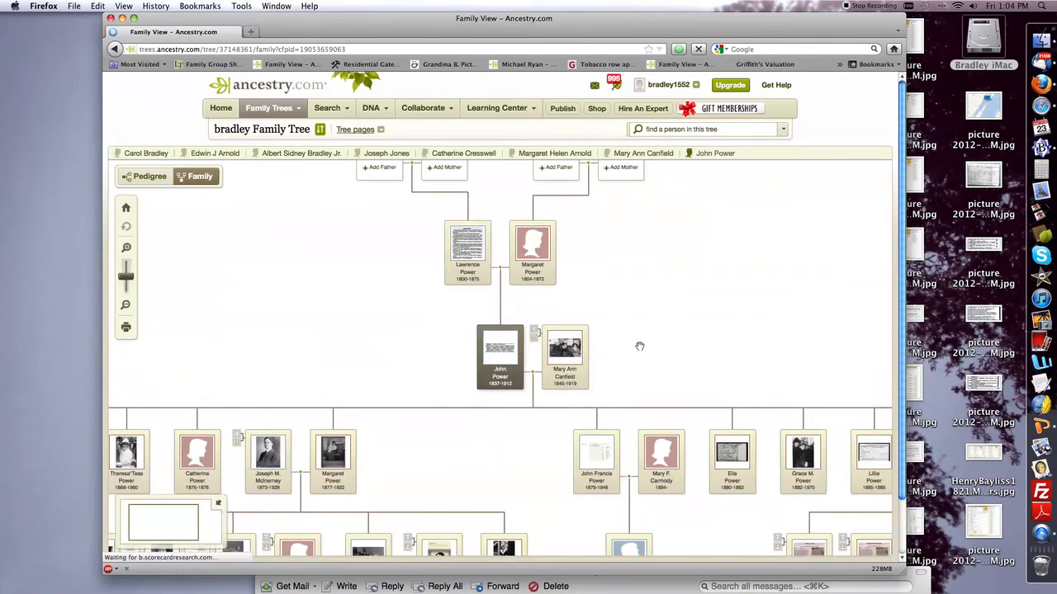
left_click_drag(698, 349, 687, 253)
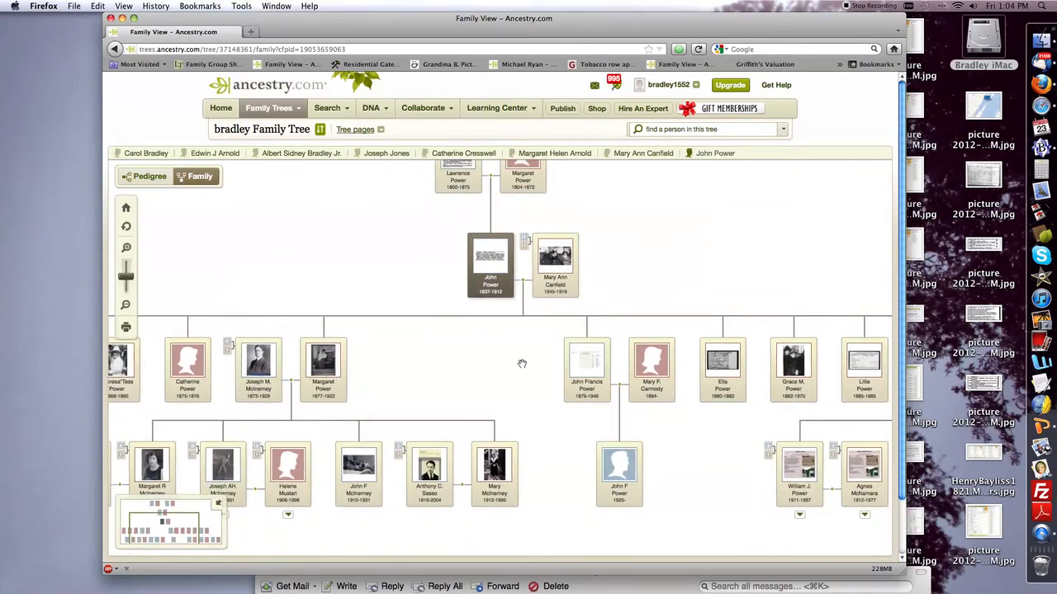
left_click_drag(524, 355, 500, 330)
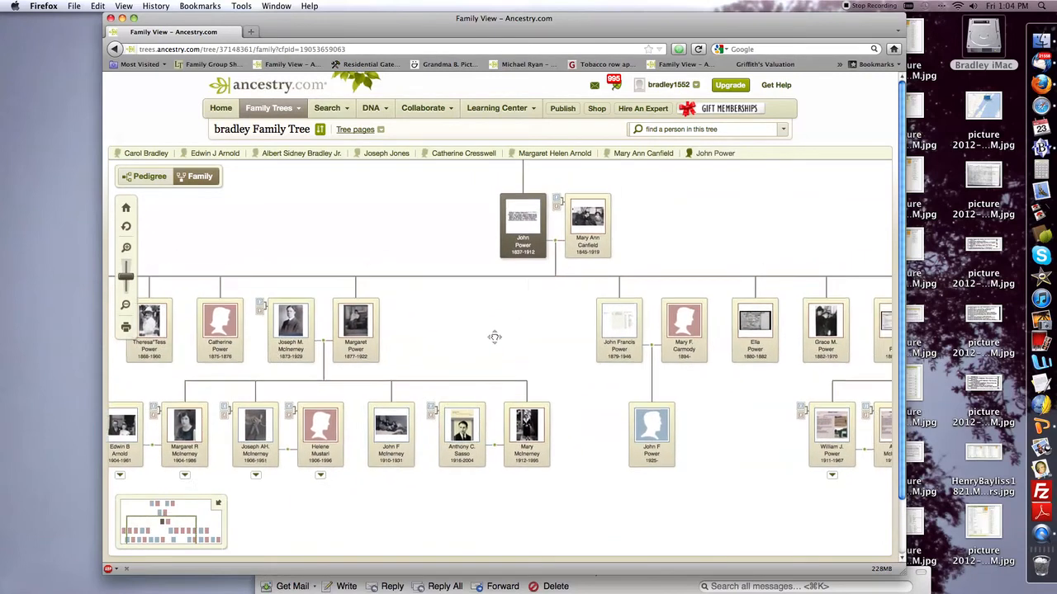
mouse_move(666, 228)
left_mouse_down()
mouse_move(616, 260)
mouse_move(570, 269)
mouse_move(665, 235)
left_mouse_up()
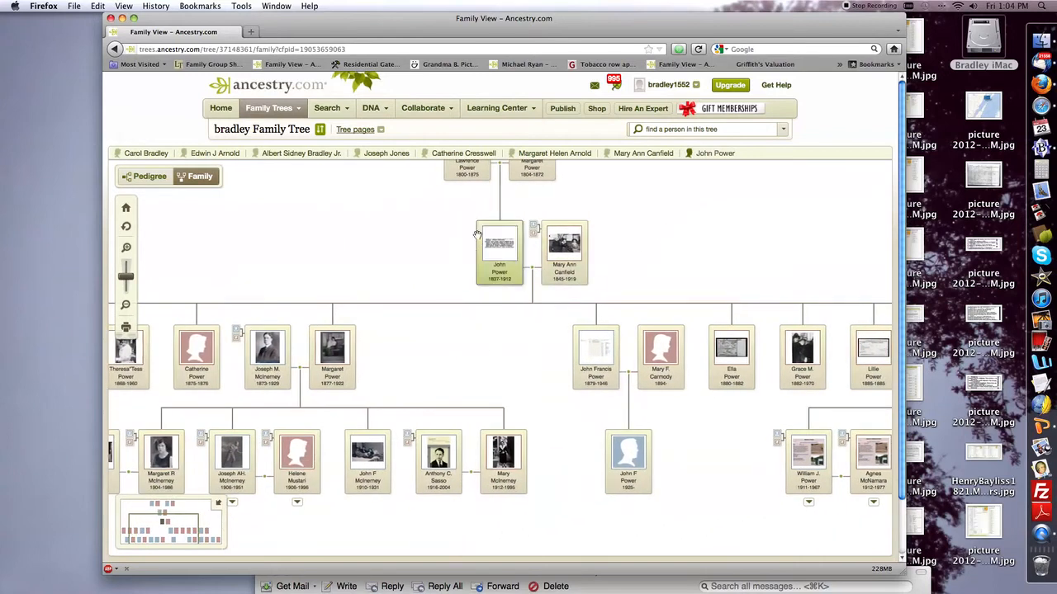
left_click(559, 271)
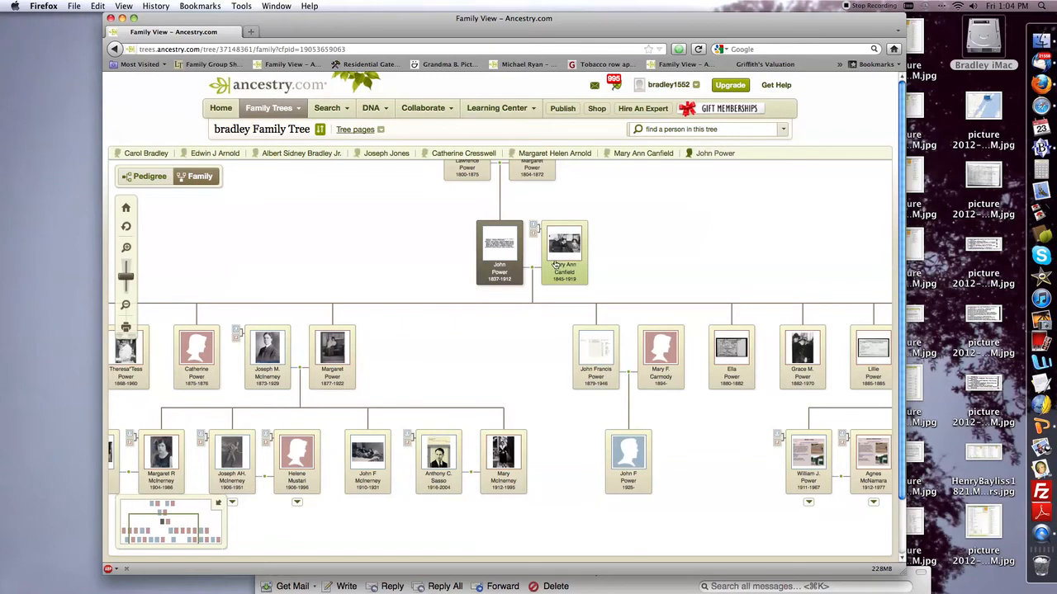
left_click(558, 258)
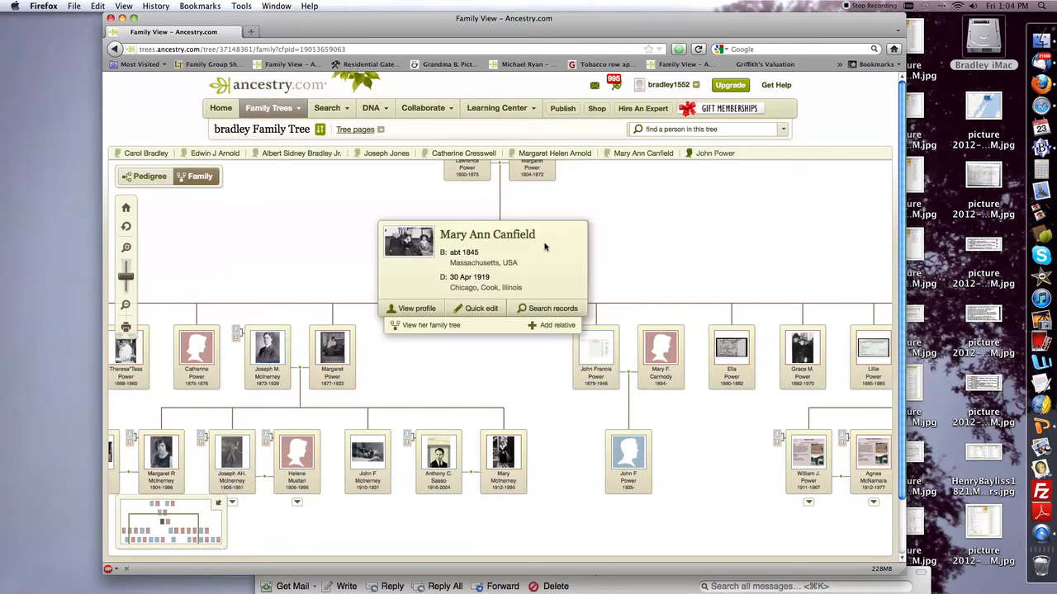
left_click(412, 310)
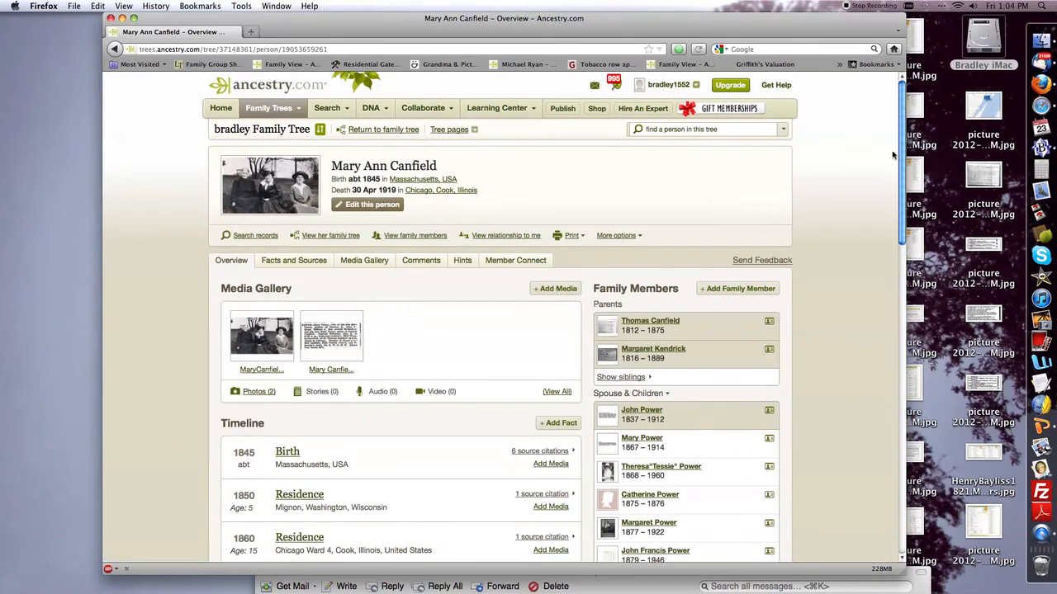
scroll(880, 167, "down", 1)
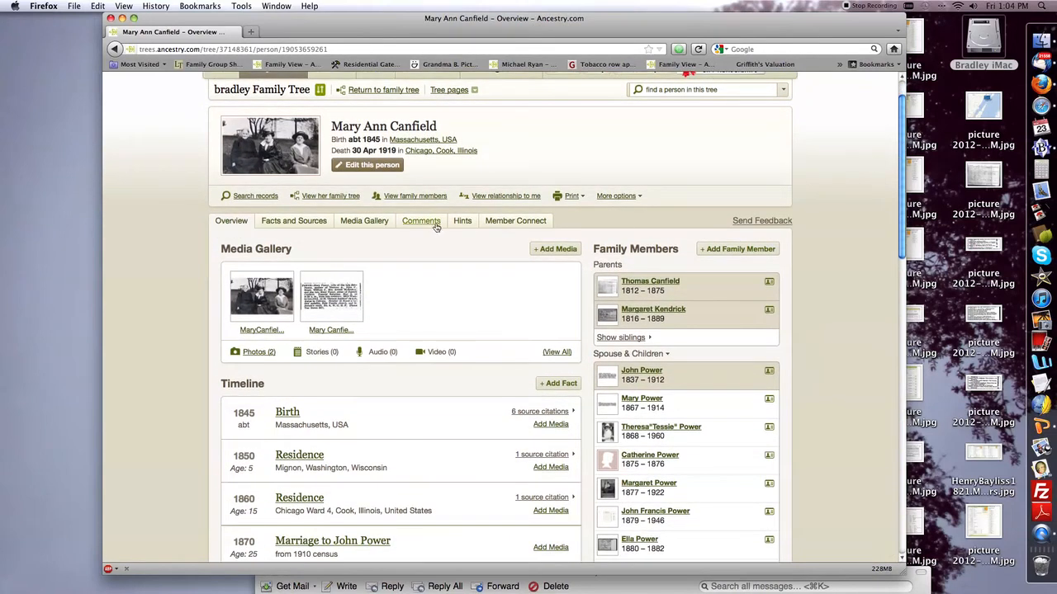
left_click(256, 303)
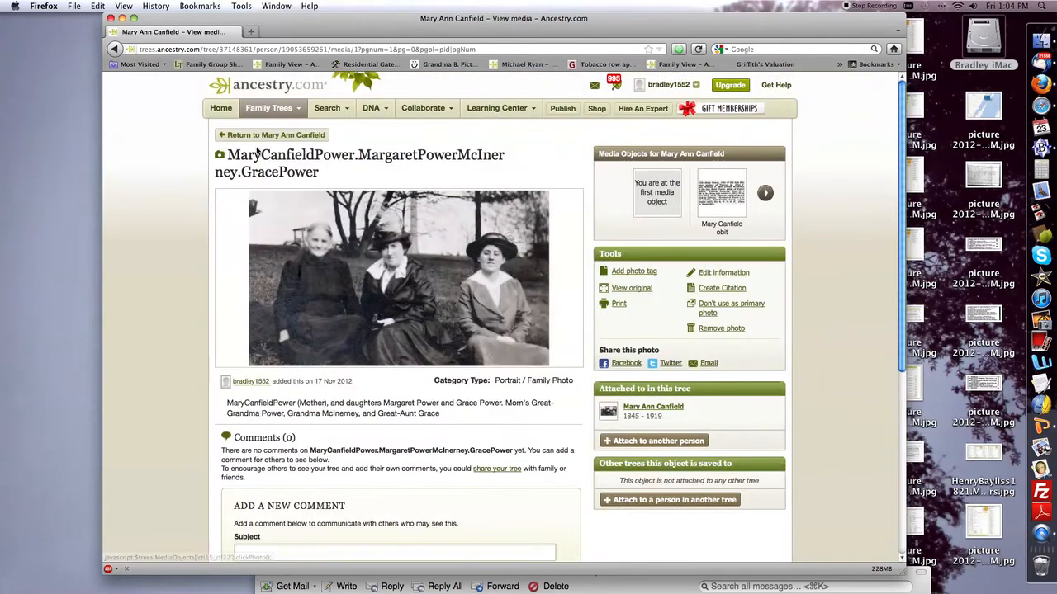
left_click(248, 139)
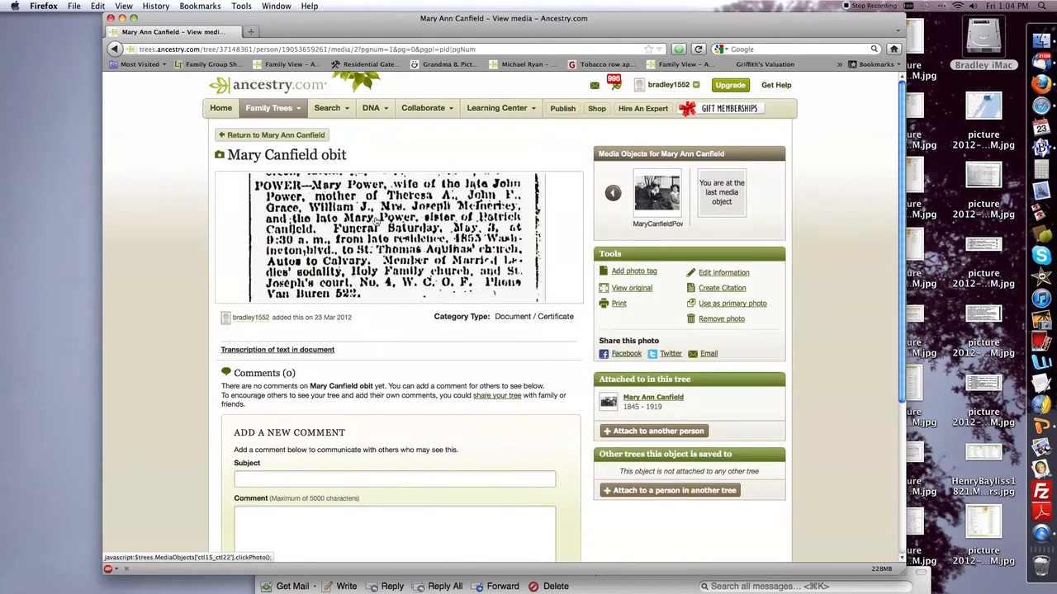
left_click(276, 134)
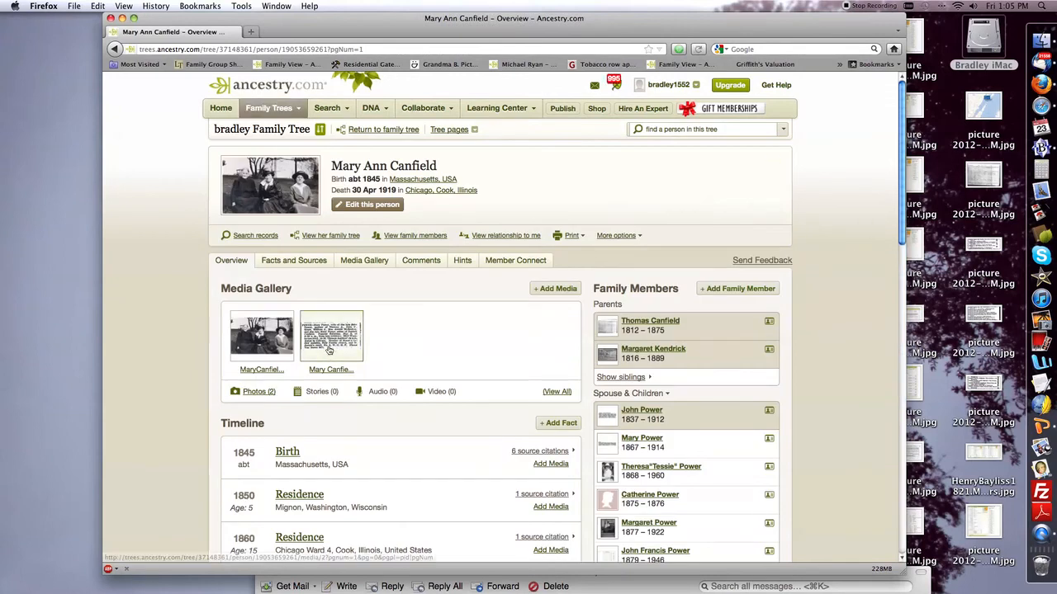
left_click(327, 347)
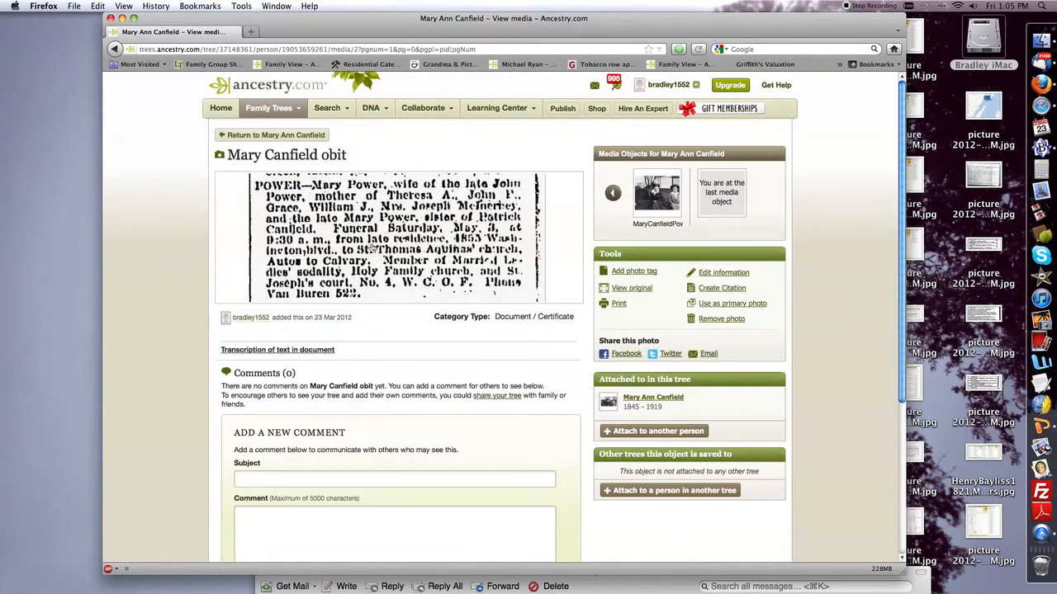
left_click(374, 248)
left_click_drag(531, 361, 474, 346)
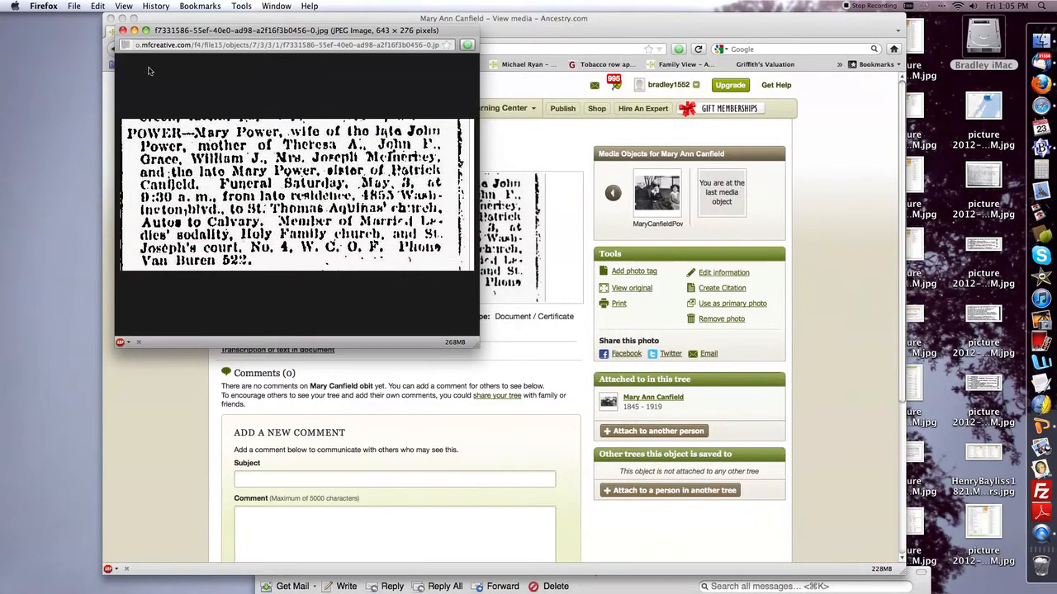
left_click(122, 32)
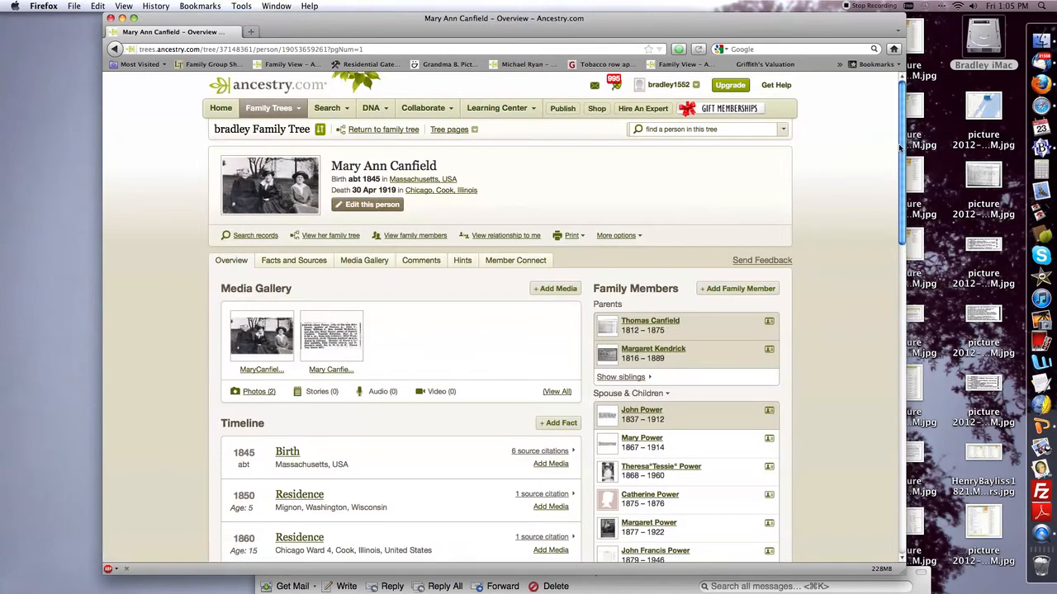
scroll(894, 179, "down", 2)
scroll(894, 179, "down", 2)
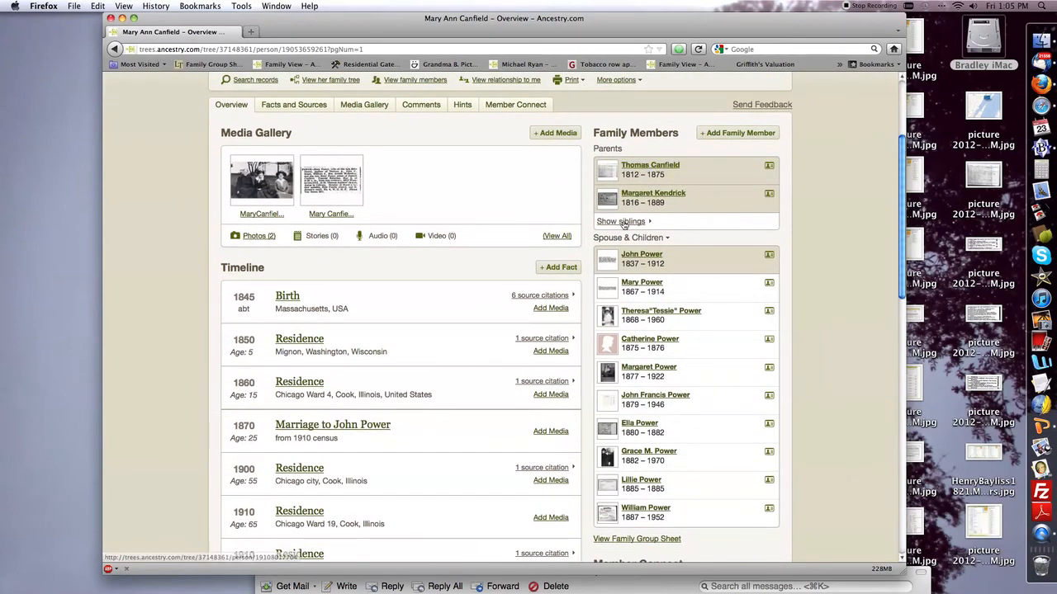
left_click(625, 222)
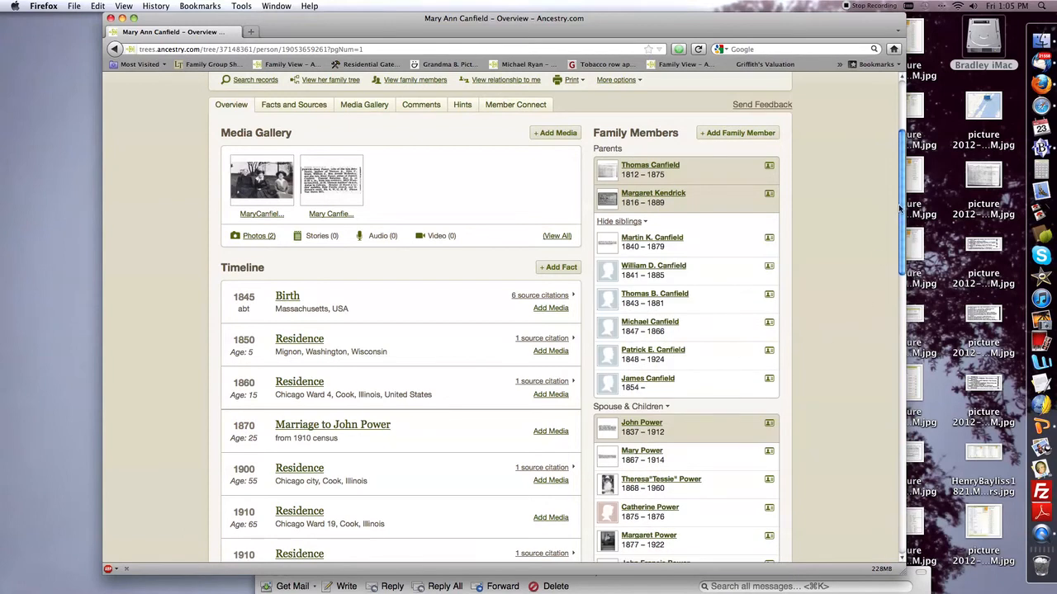
Review her six birth sources, then open the 1850 United States Federal Census record.
scroll(864, 258, "down", 3)
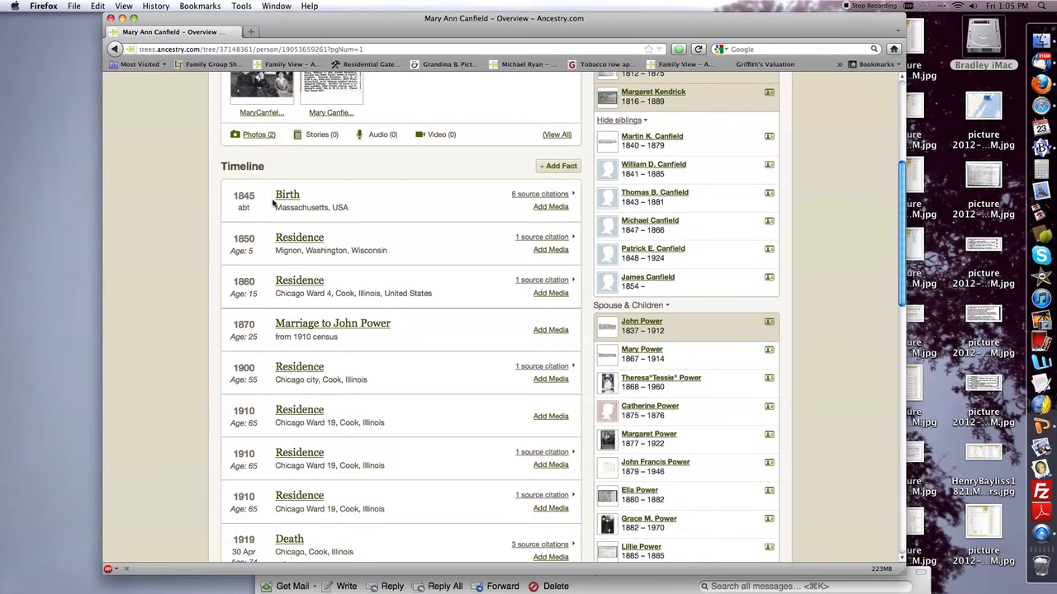
left_click(550, 196)
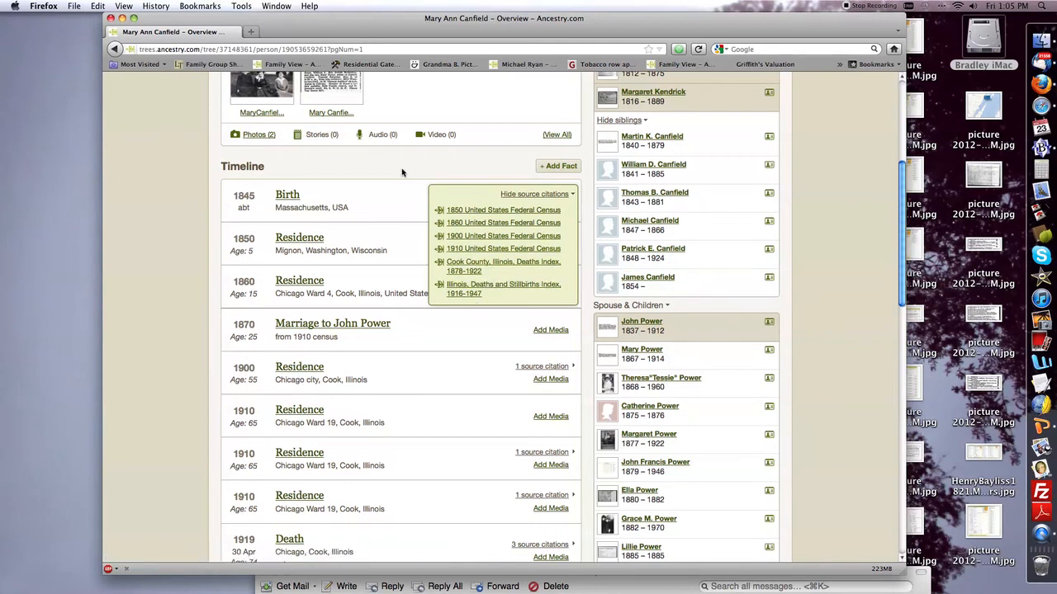
left_click(533, 195)
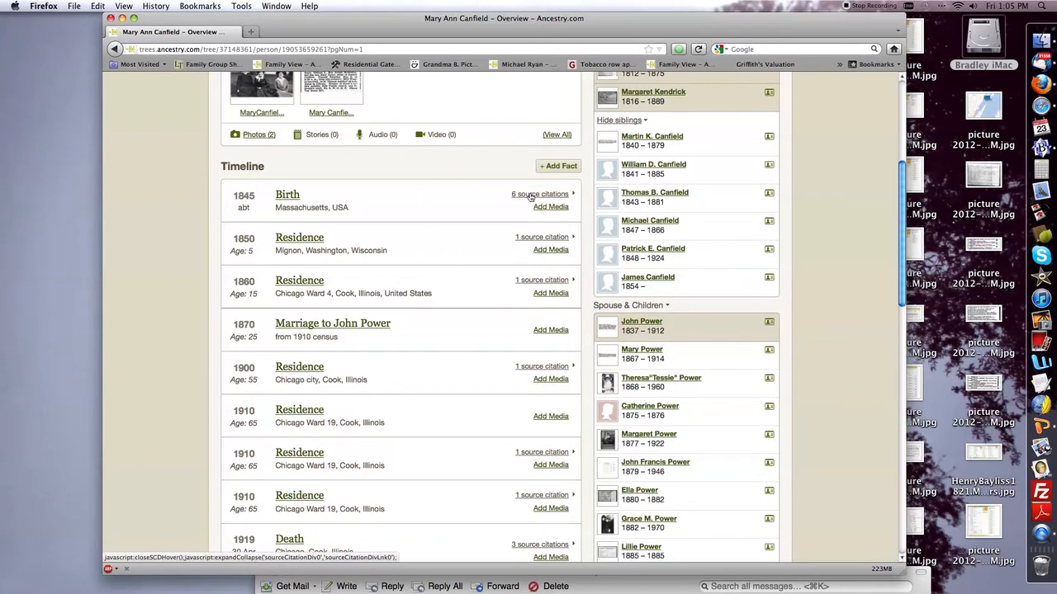
left_click(538, 239)
left_click(489, 254)
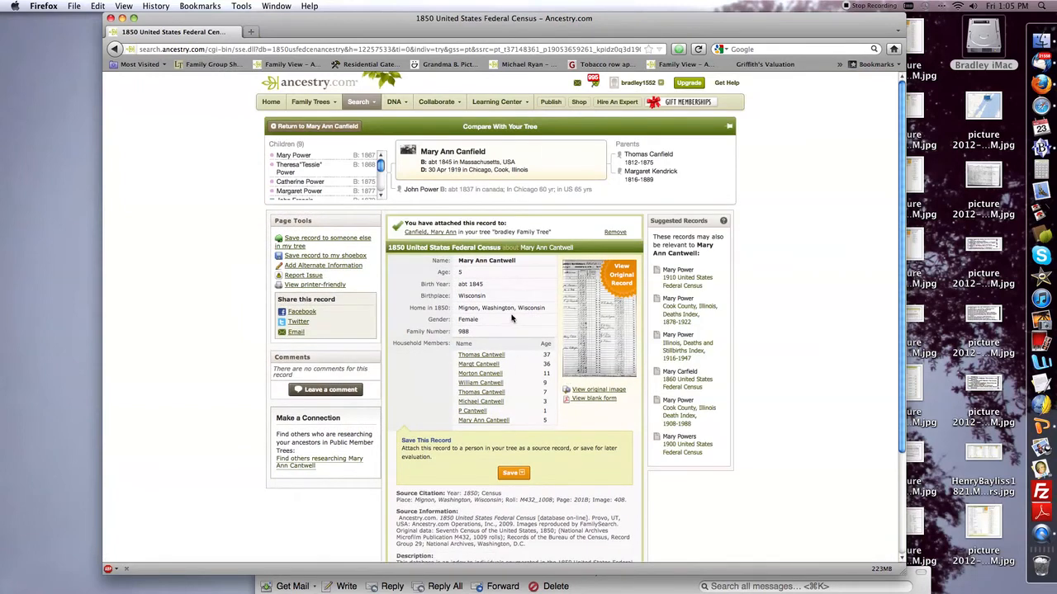
View the original 1850 census page image and find Thomas Cantwell's household rows.
left_click(591, 336)
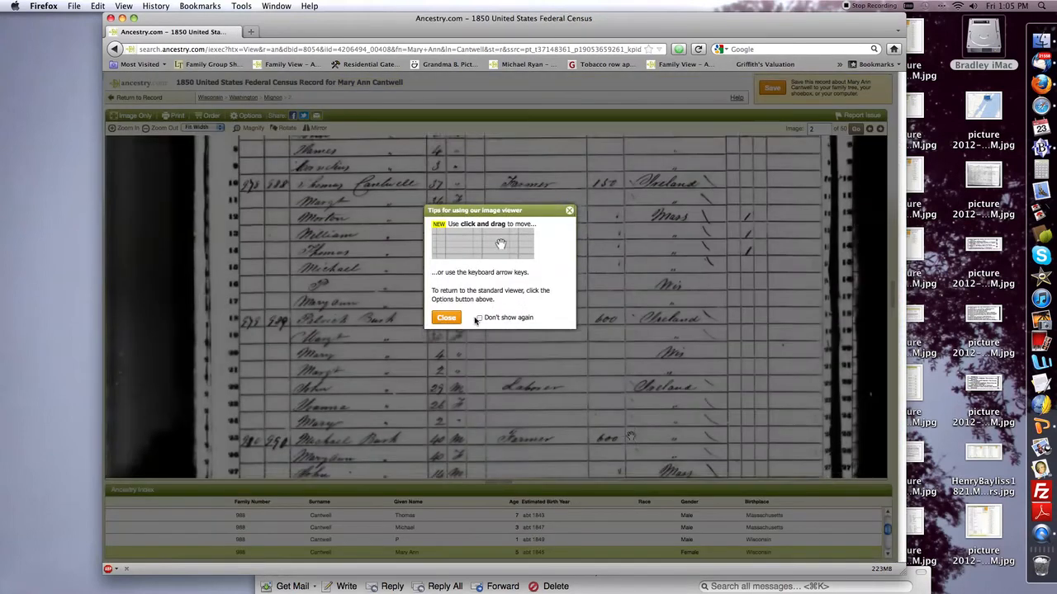
left_click(454, 320)
left_click_drag(510, 241, 520, 458)
scroll(520, 330, "up", 5)
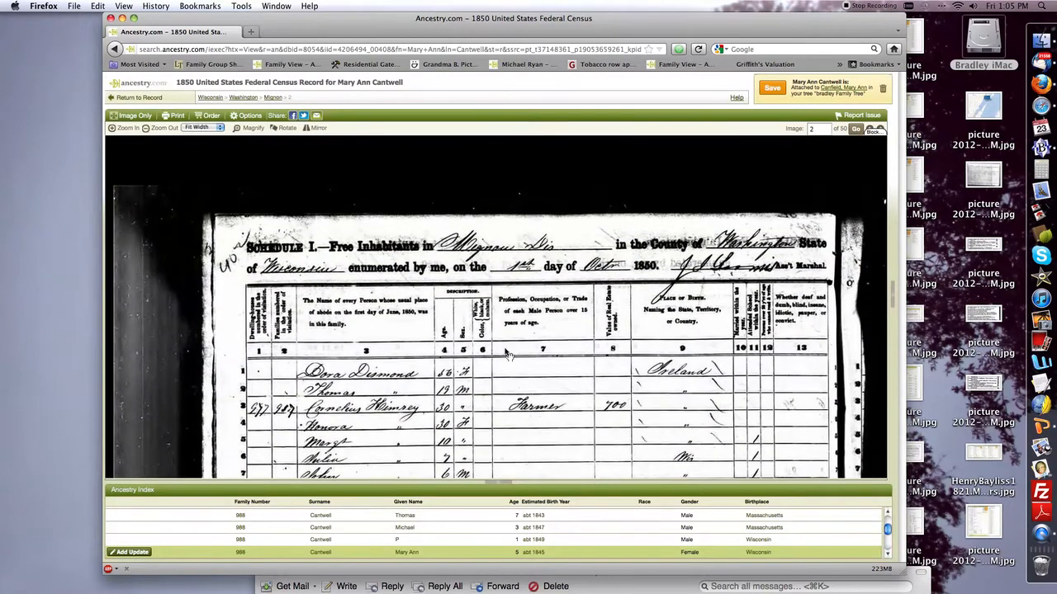
scroll(513, 391, "down", 3)
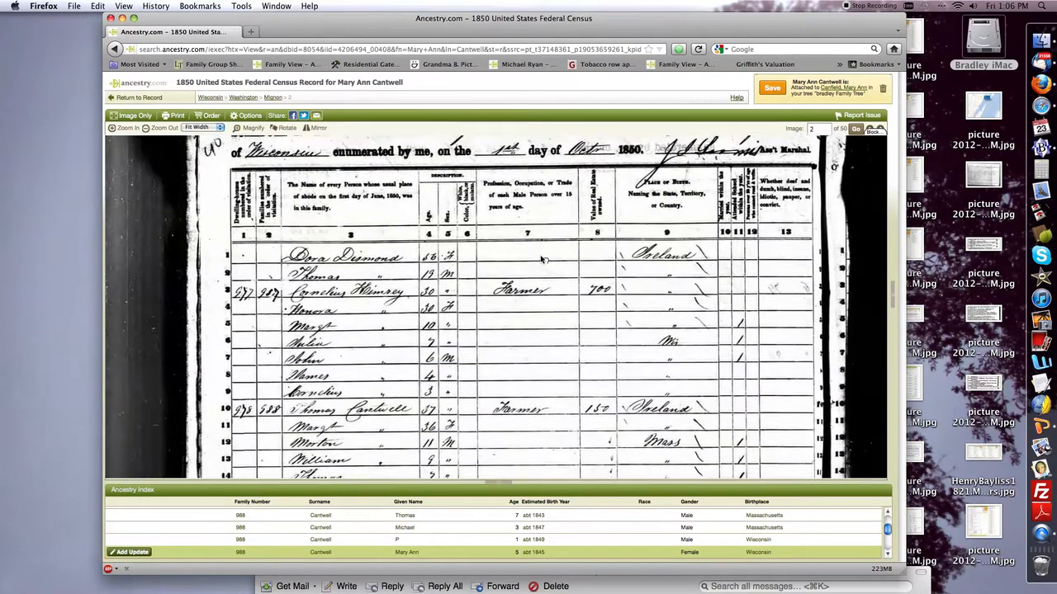
scroll(512, 391, "down", 4)
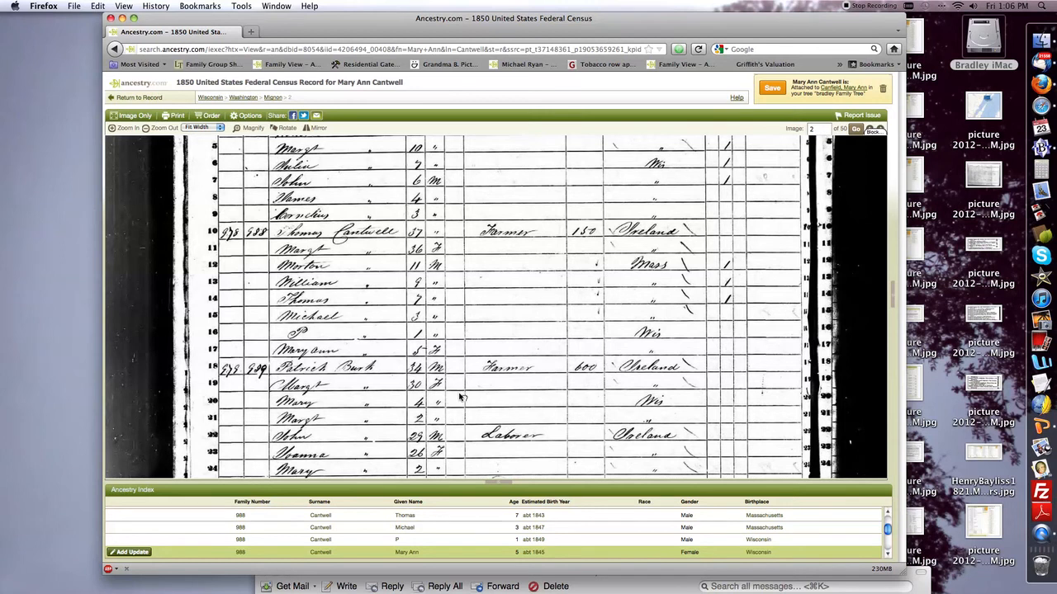
scroll(463, 398, "down", 5)
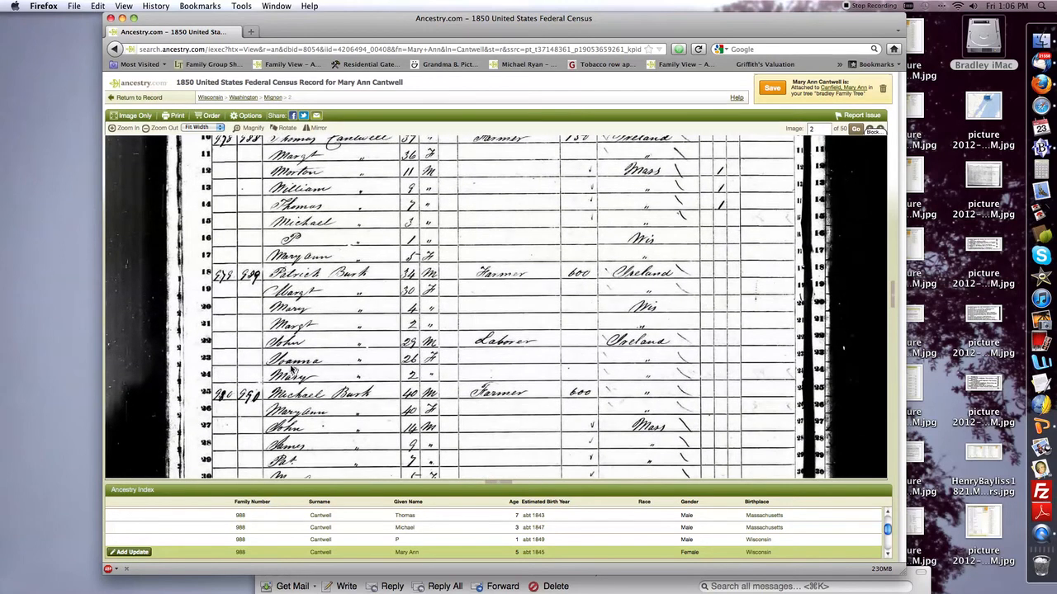
scroll(324, 184, "up", 1)
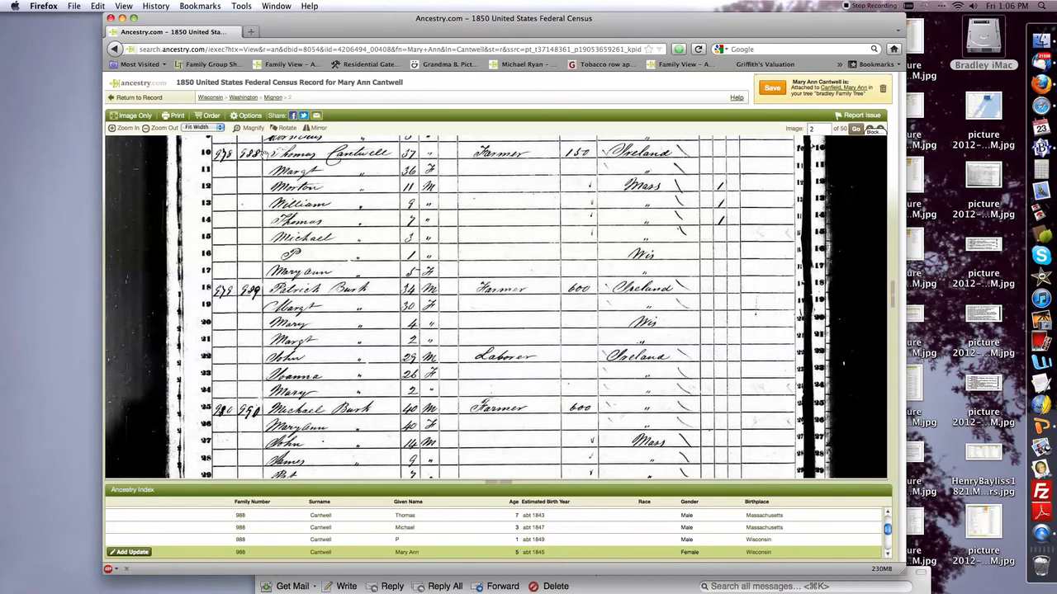
left_click(337, 276)
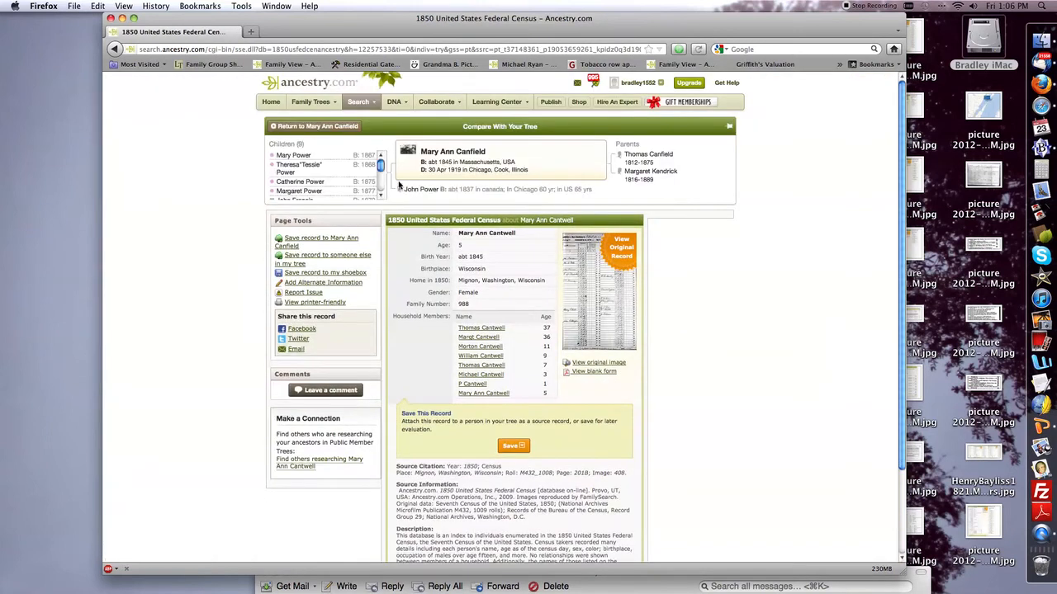
left_click(302, 128)
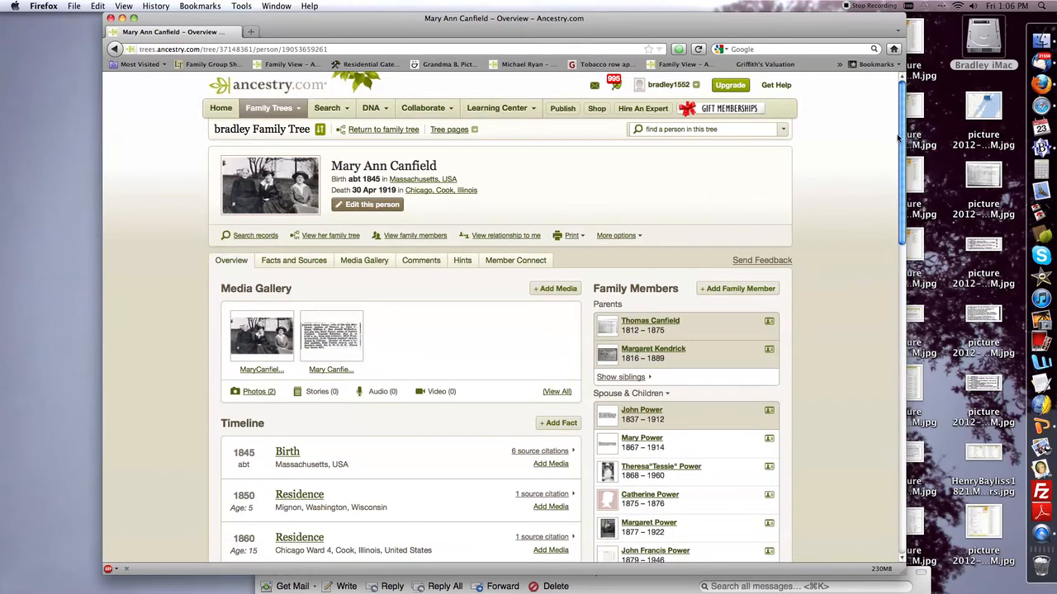
left_click_drag(897, 139, 882, 247)
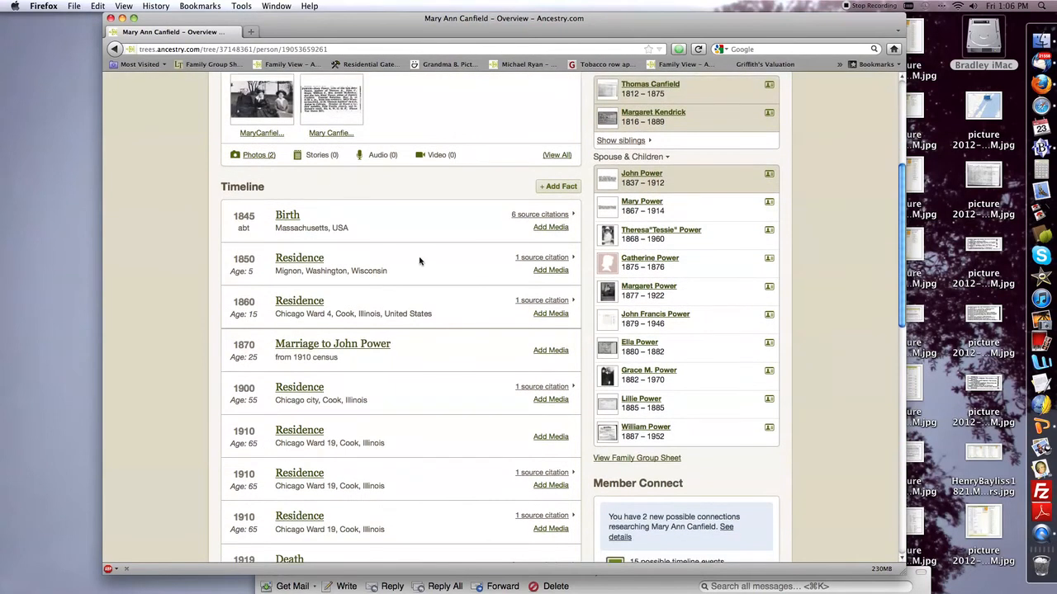
left_click(544, 302)
left_click(502, 317)
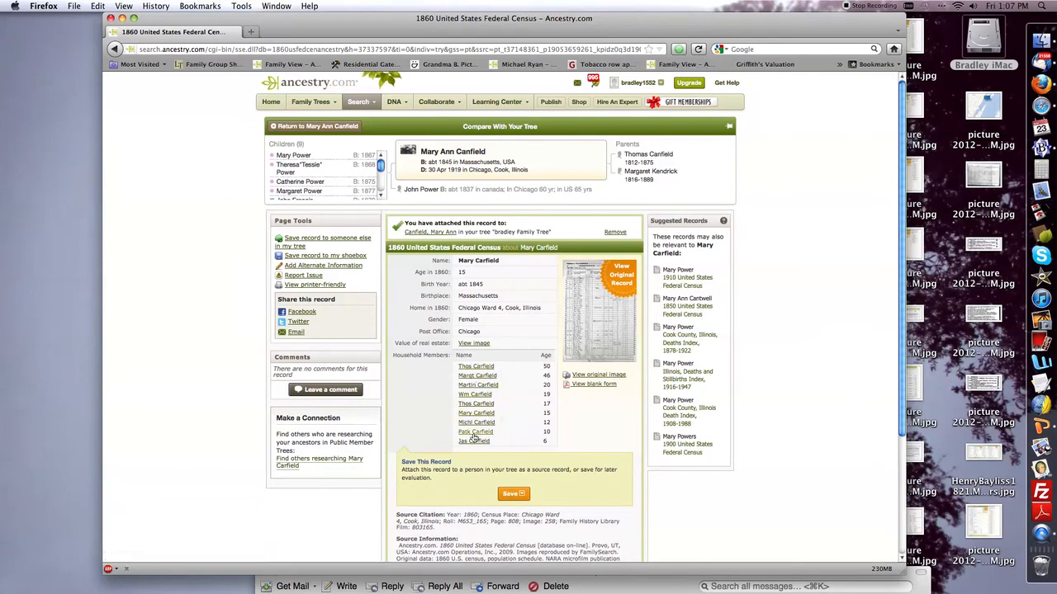
left_click(313, 126)
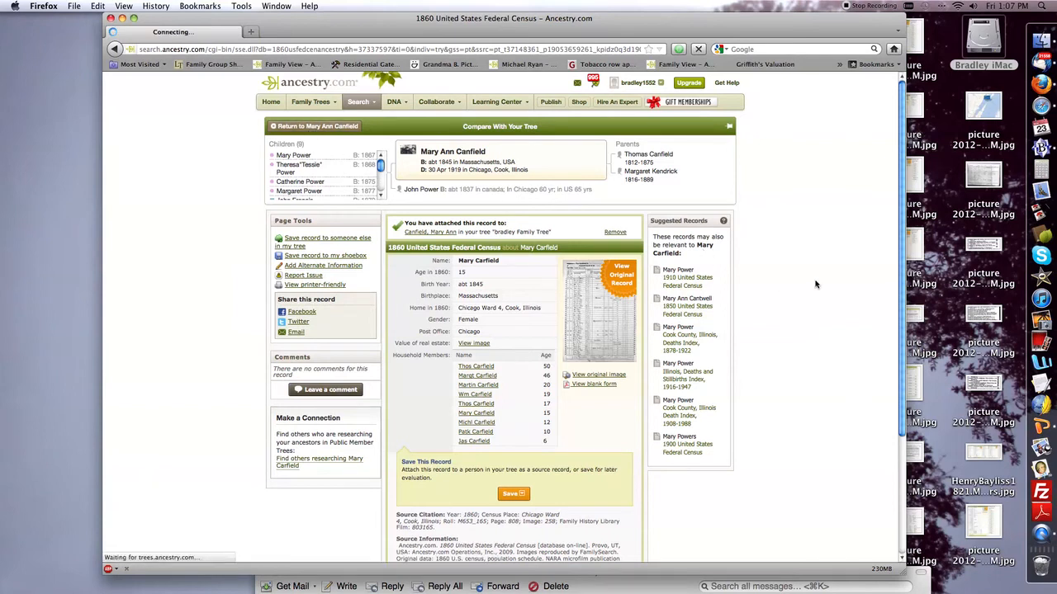
scroll(898, 192, "down", 2)
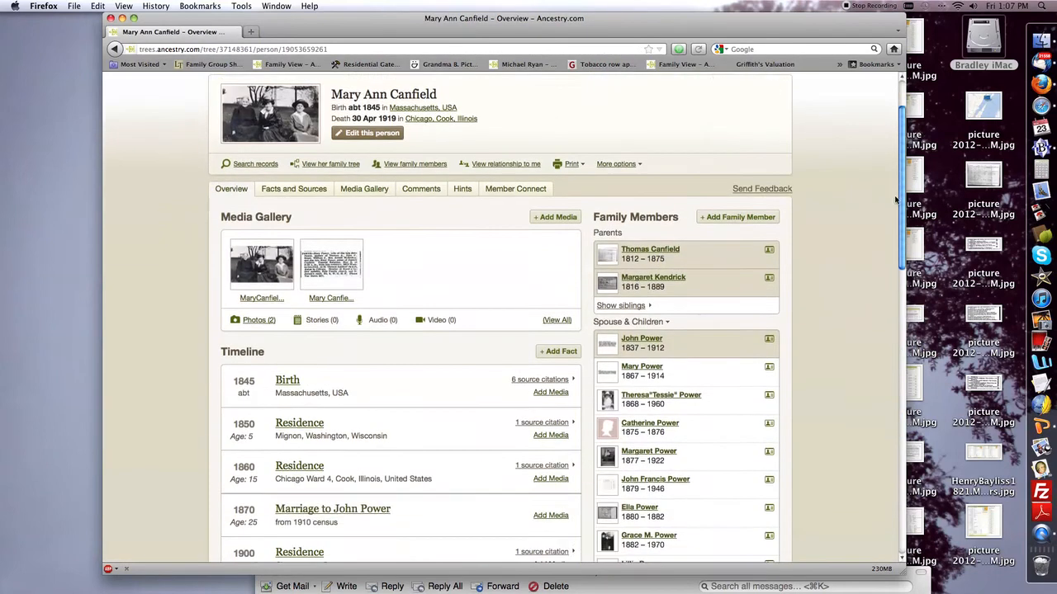
scroll(891, 231, "down", 10)
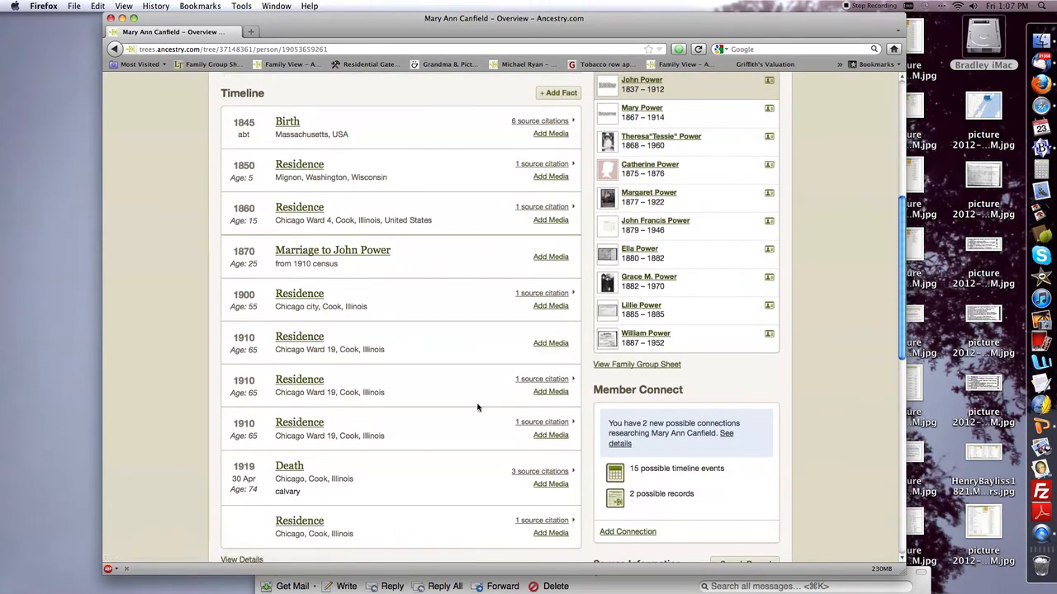
left_click_drag(906, 307, 894, 216)
left_click(641, 330)
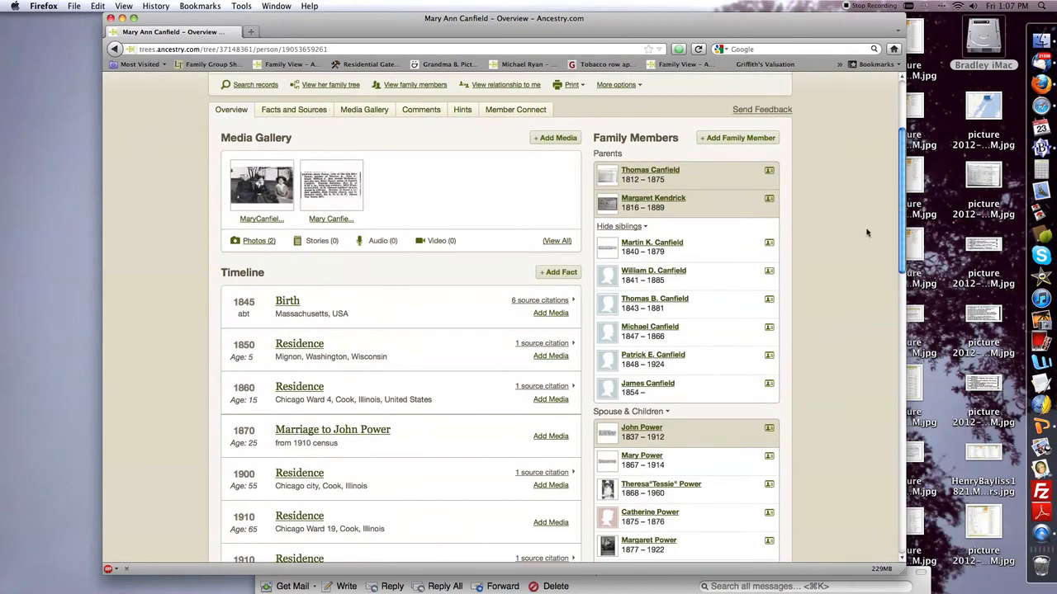
left_click(649, 300)
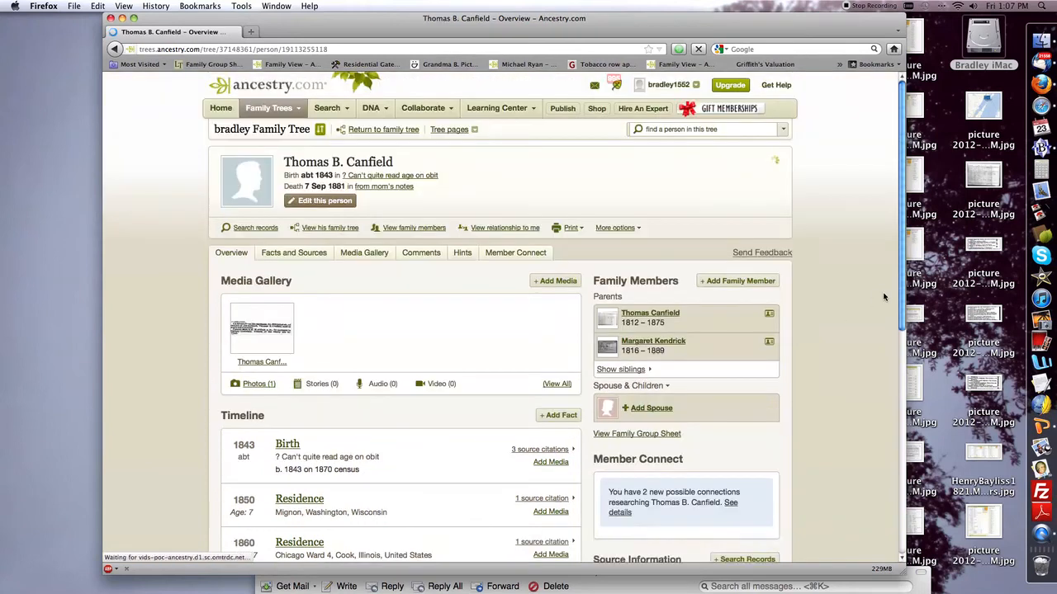
left_click_drag(899, 200, 890, 334)
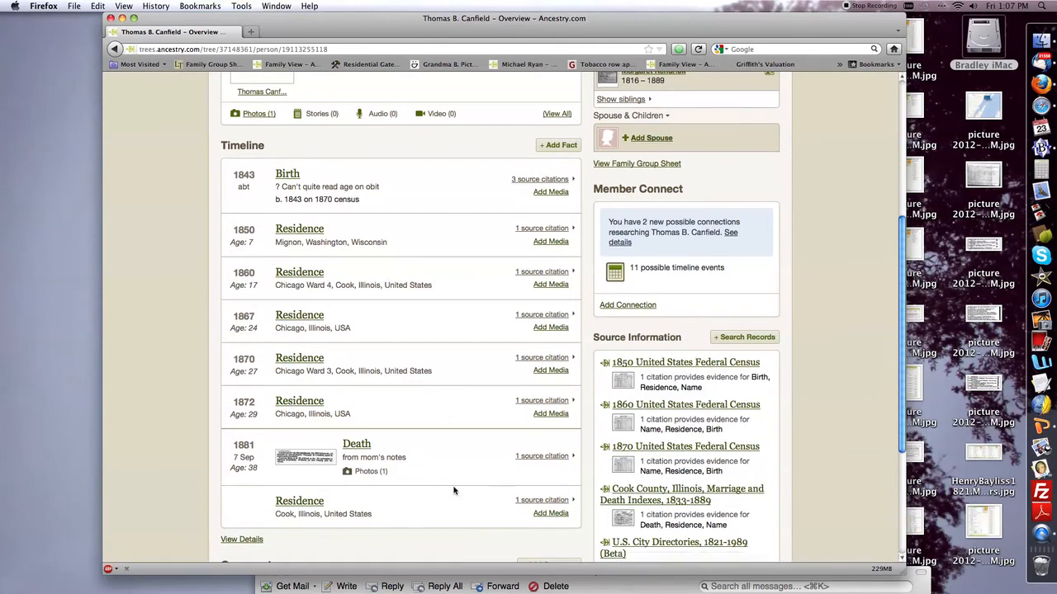
left_click(535, 458)
left_click(505, 473)
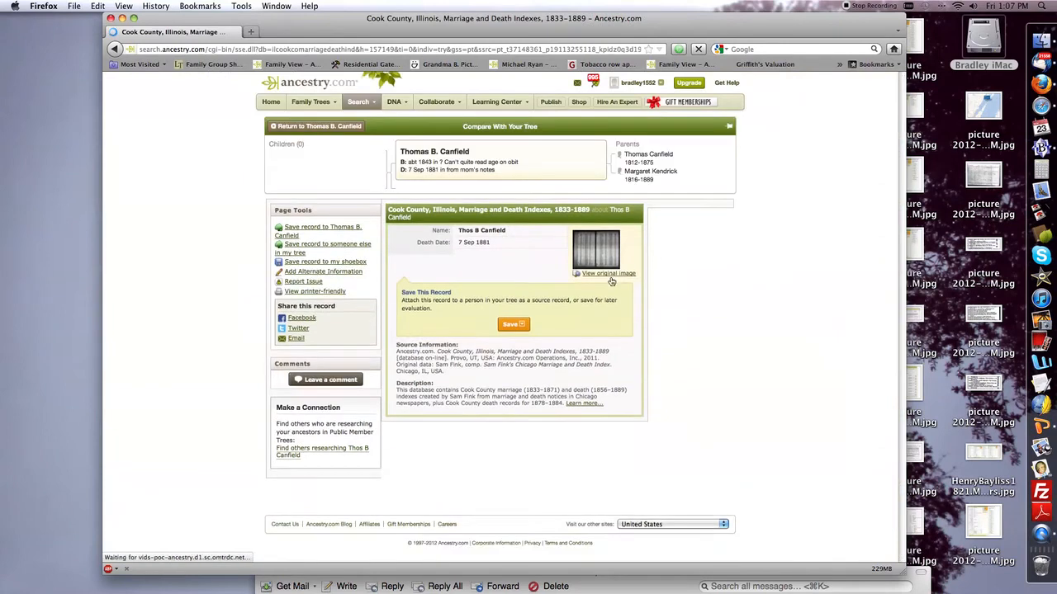
left_click(598, 266)
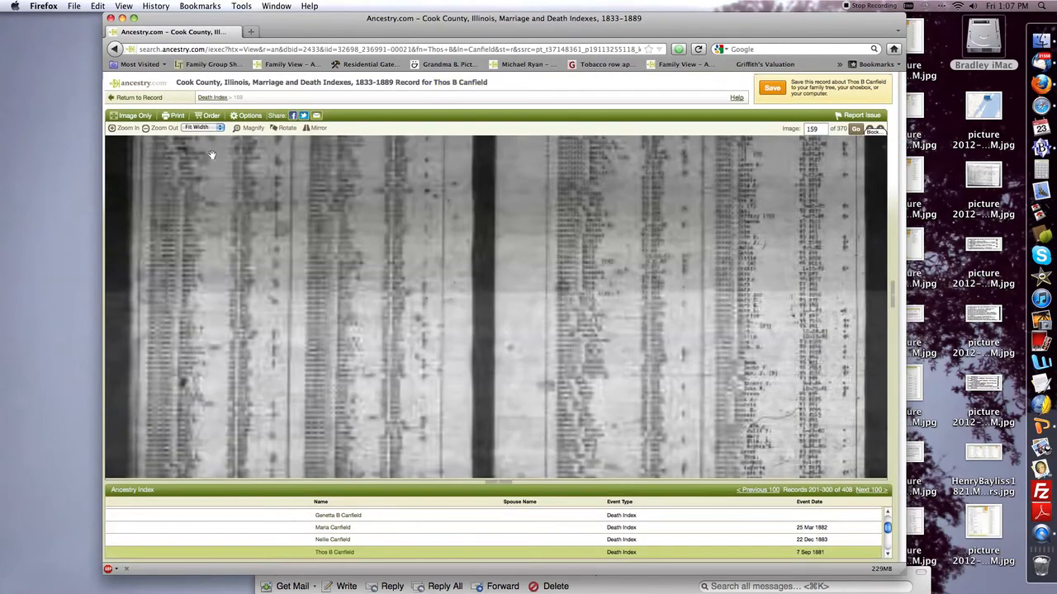
left_click(147, 99)
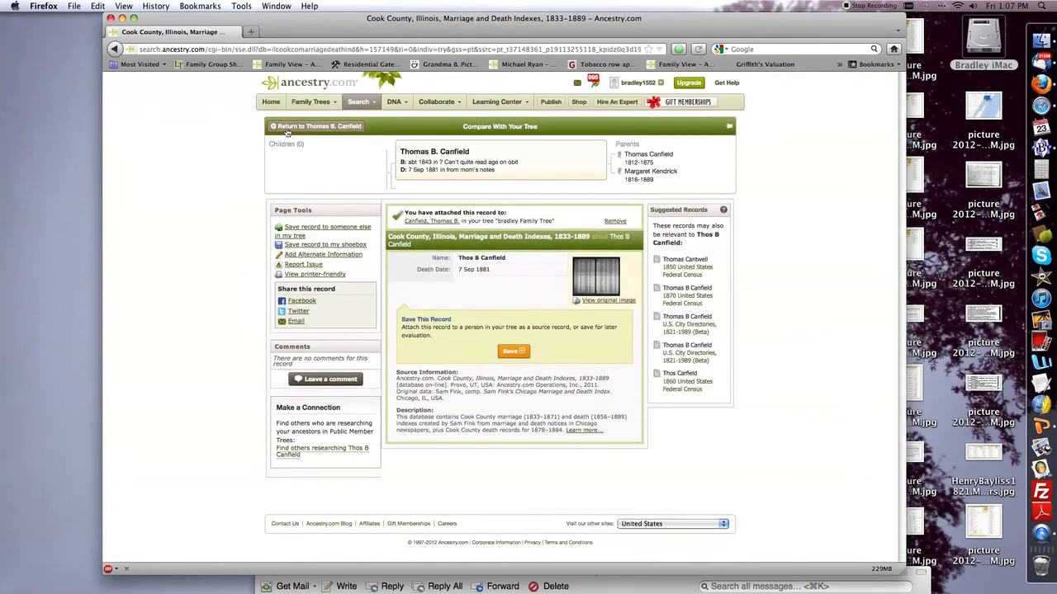
left_click(283, 129)
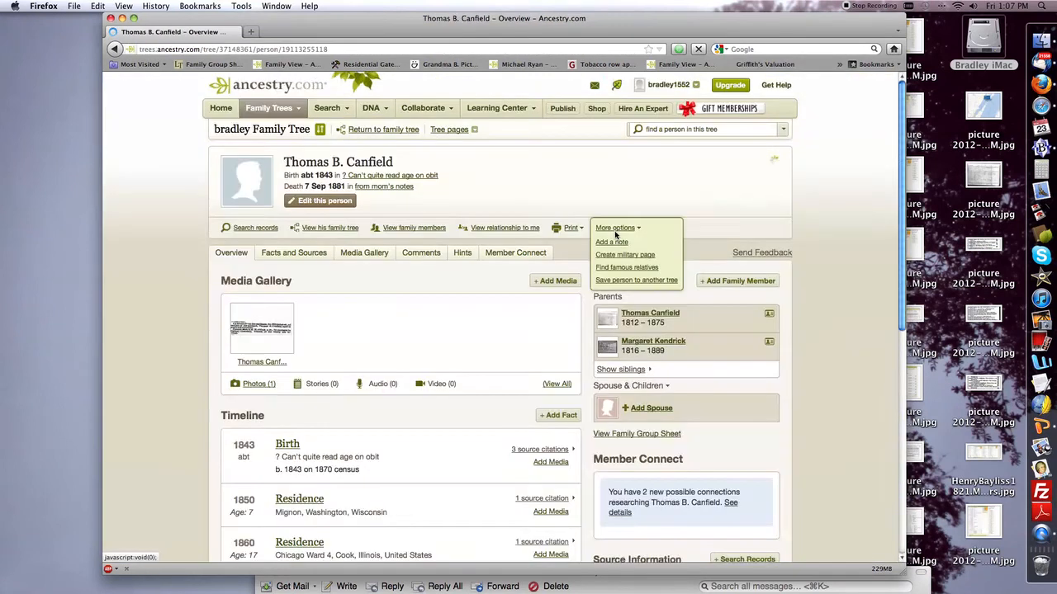
mouse_move(332, 108)
left_click(392, 132)
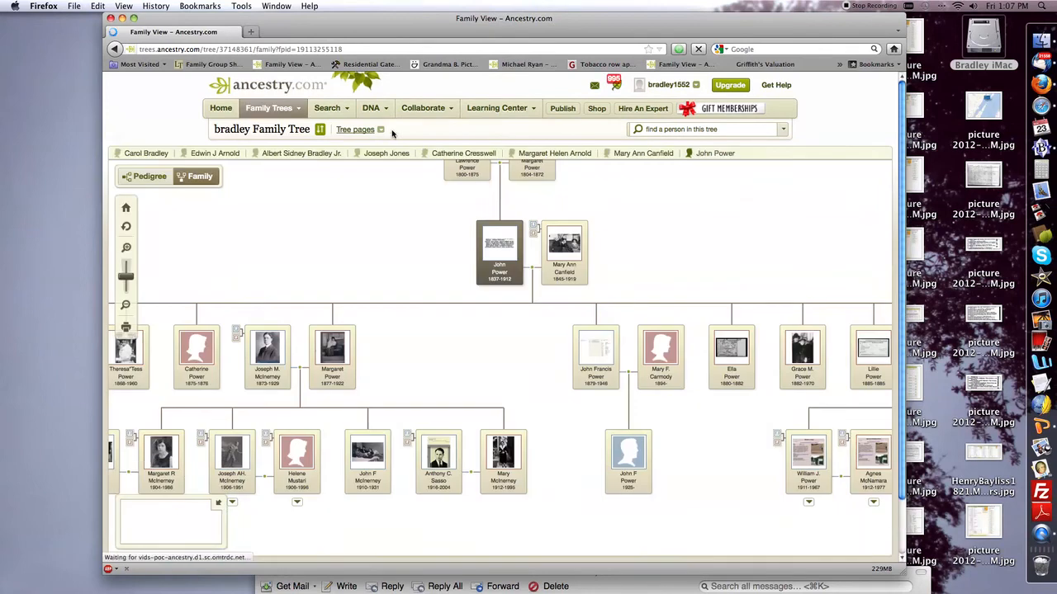
left_click_drag(679, 234, 451, 222)
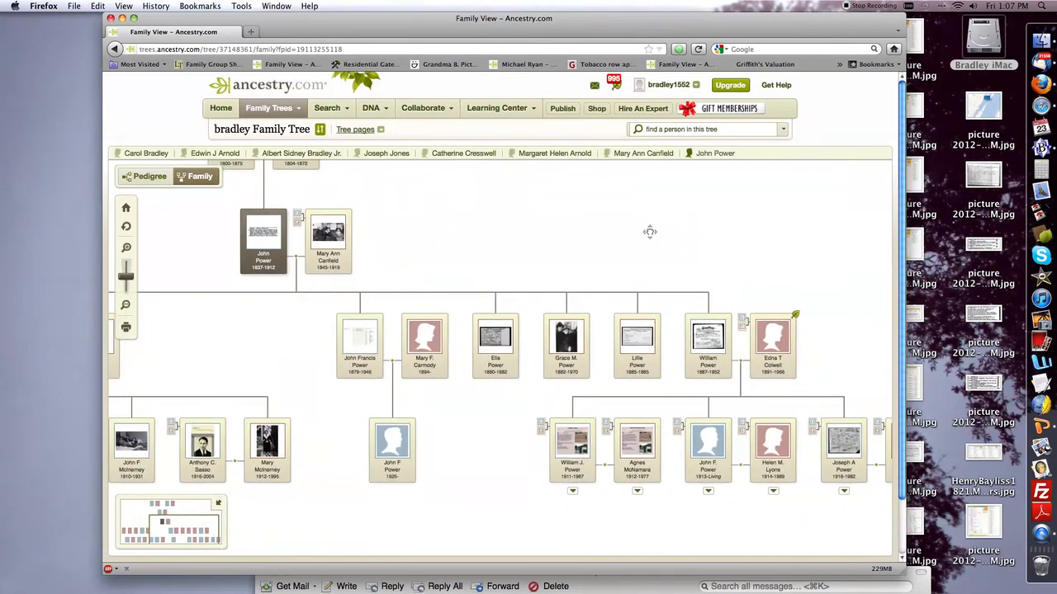
left_click_drag(653, 232, 613, 221)
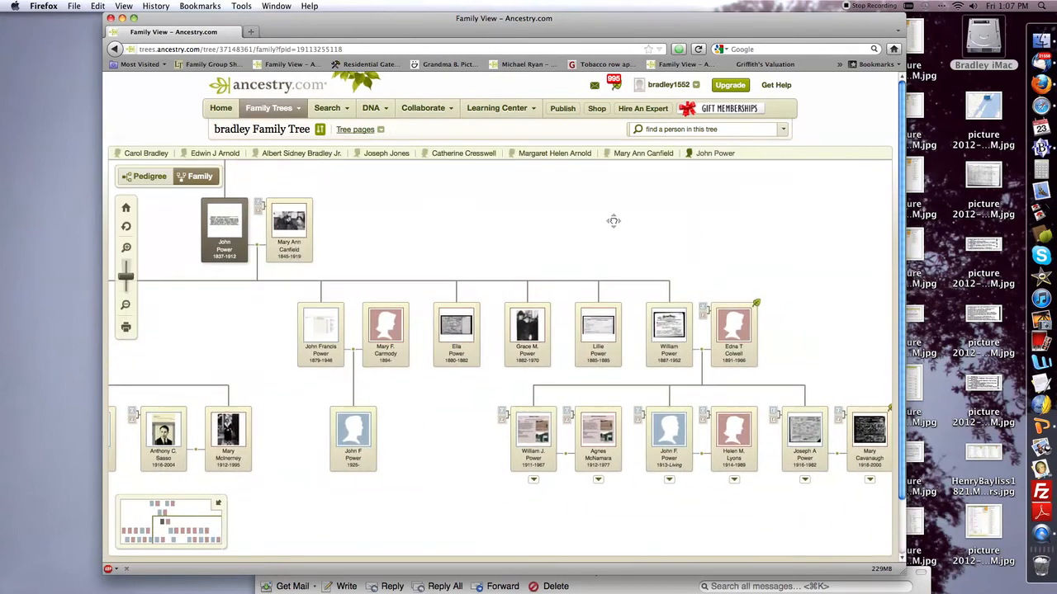
left_click(705, 309)
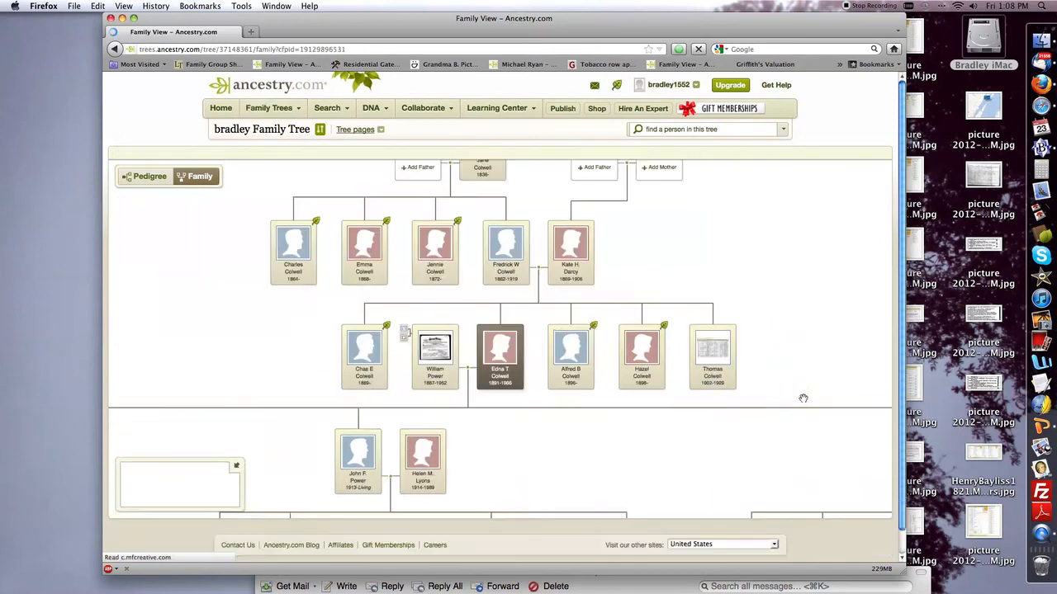
left_click_drag(583, 432, 602, 353)
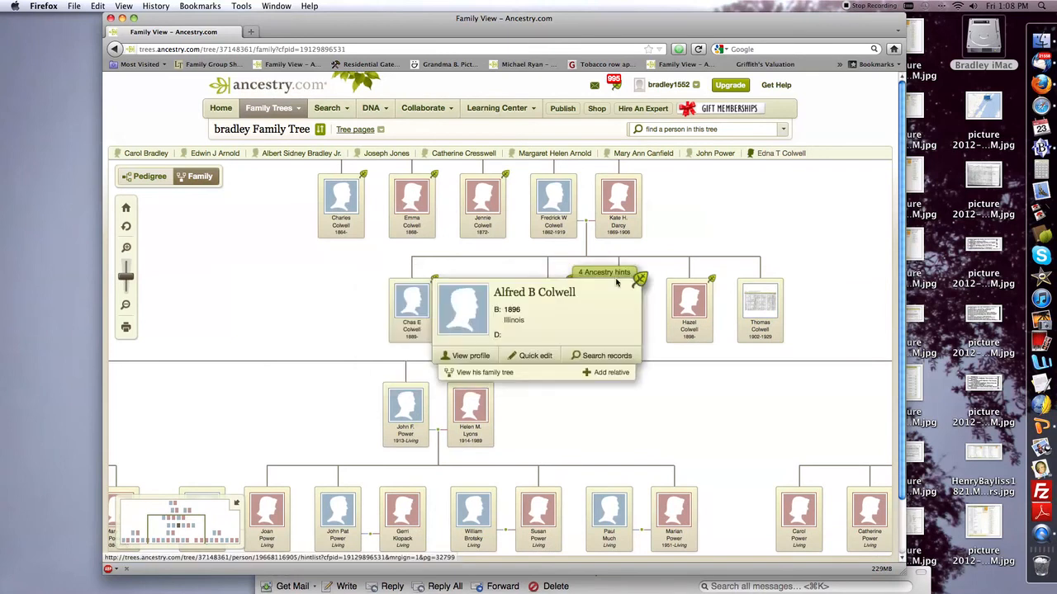
left_click_drag(602, 397, 649, 296)
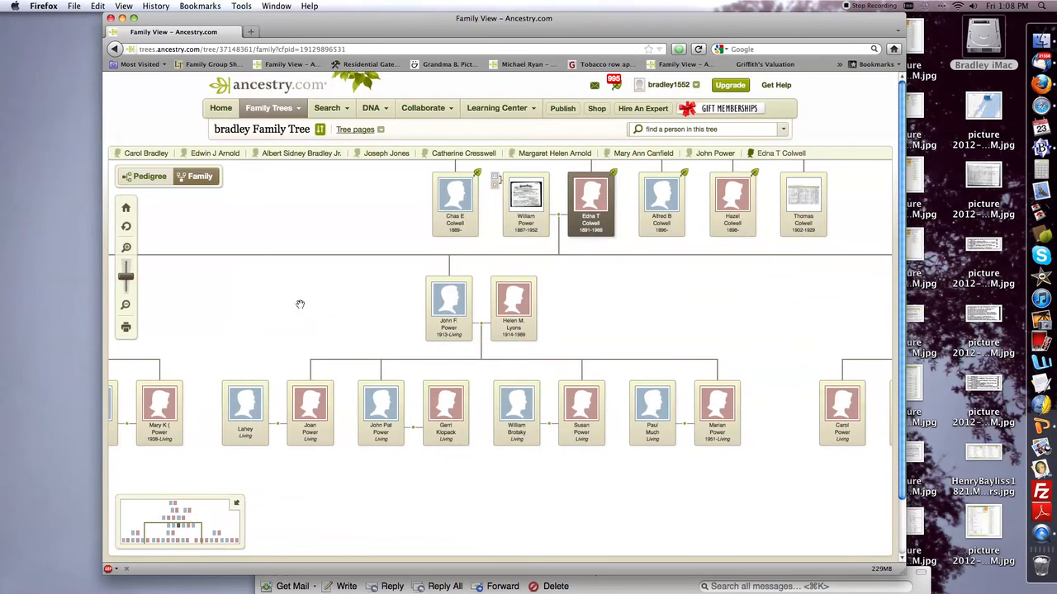
left_click_drag(293, 234, 418, 253)
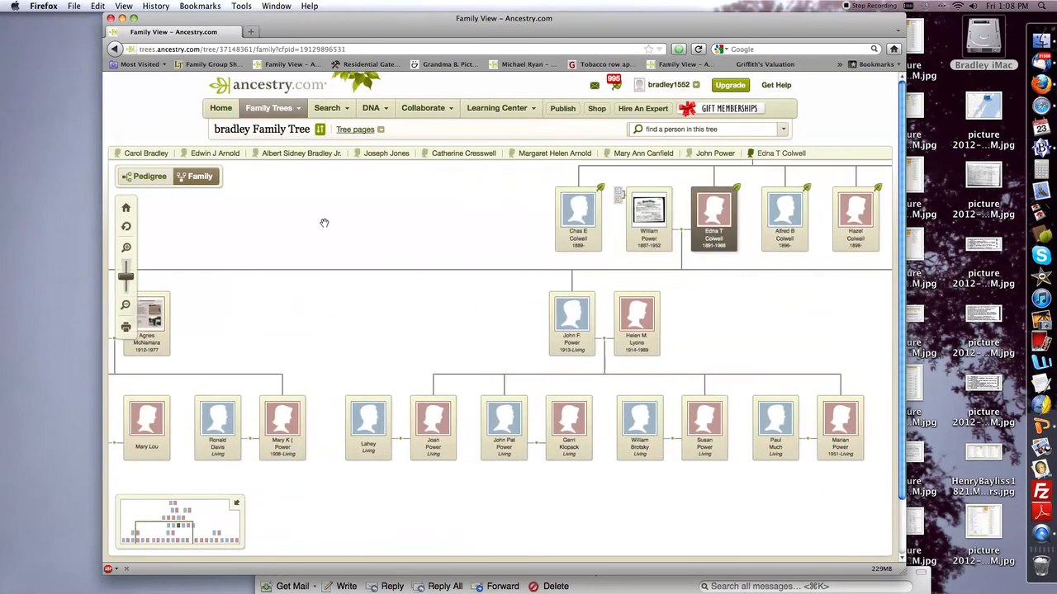
mouse_move(269, 109)
left_click(277, 128)
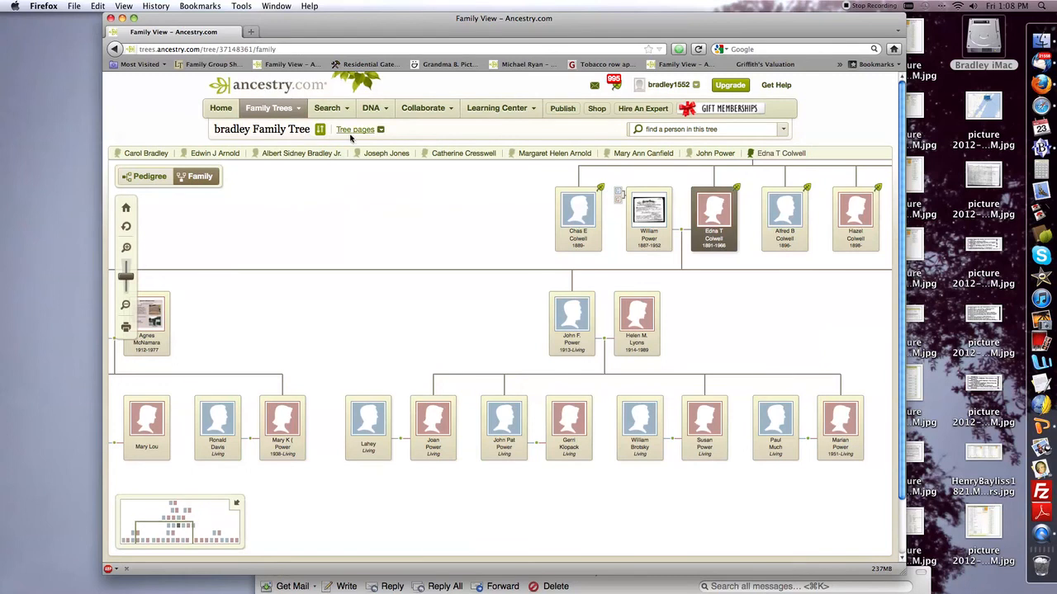
left_click_drag(336, 297, 574, 272)
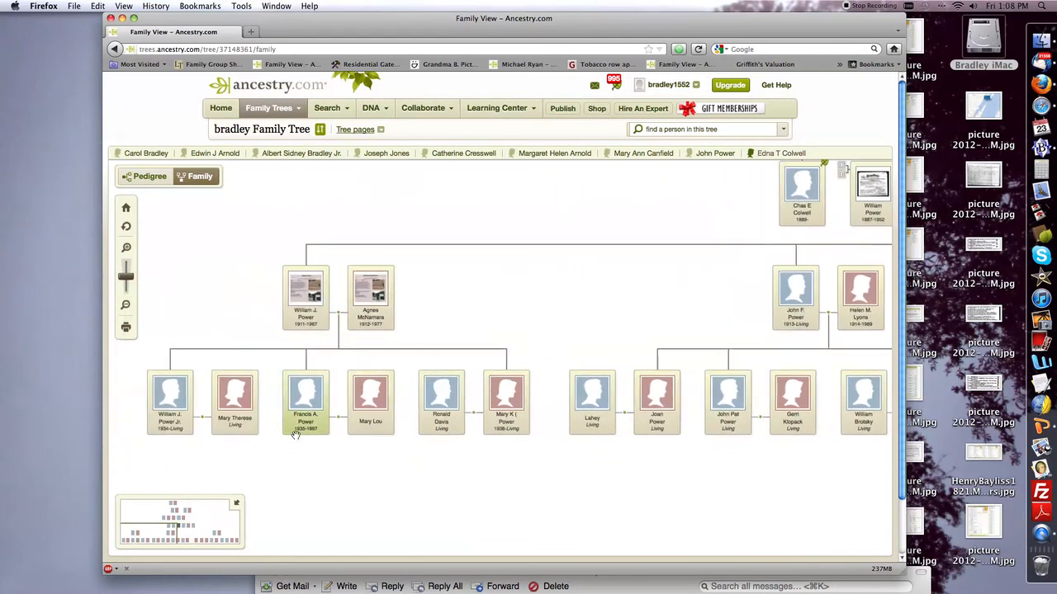
left_click_drag(489, 275, 314, 356)
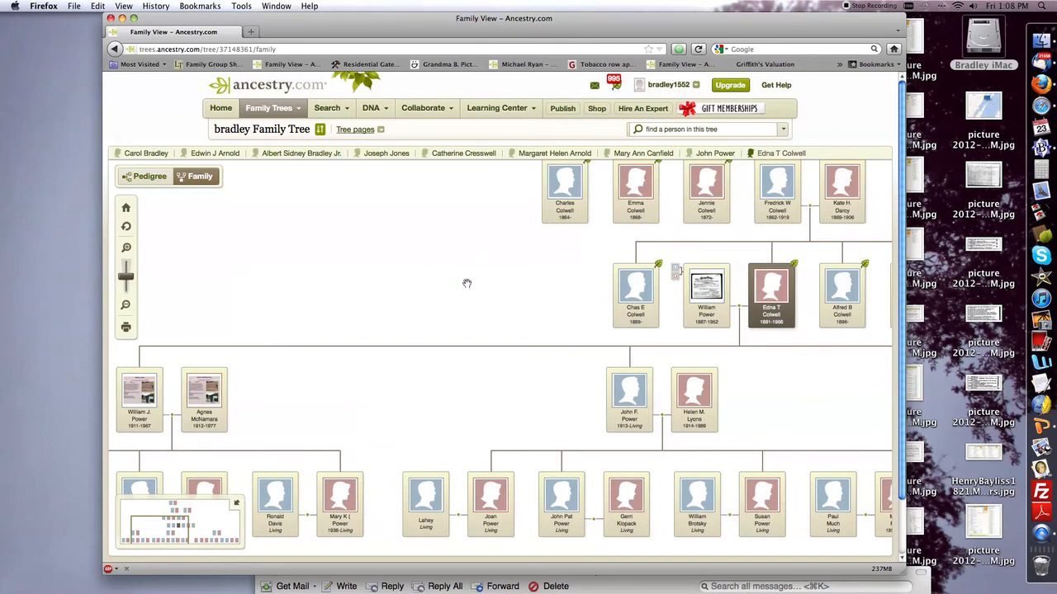
left_click_drag(450, 411, 229, 461)
left_click_drag(802, 243, 699, 173)
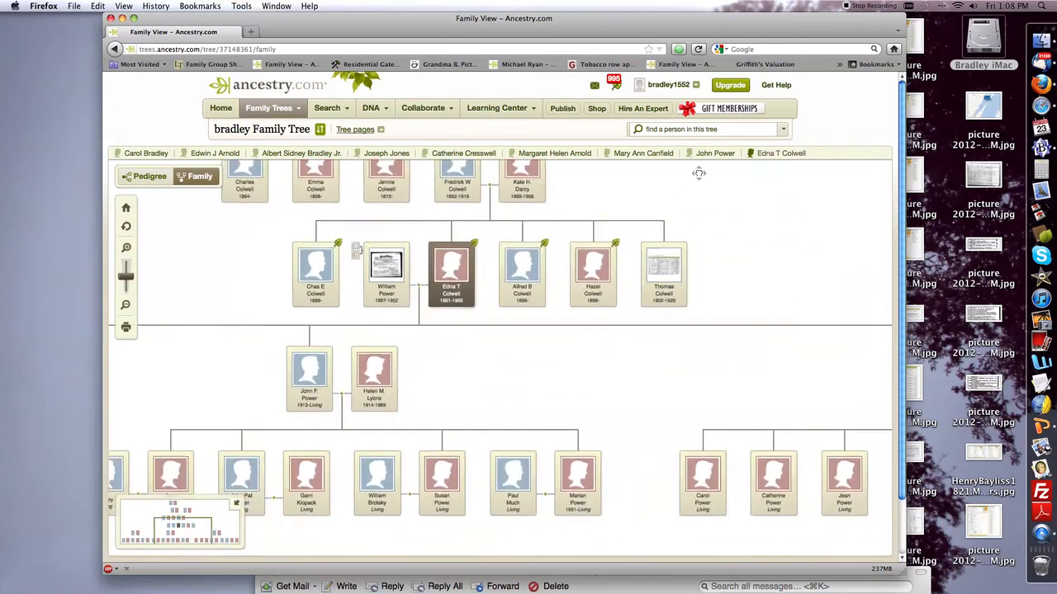
left_click_drag(439, 545, 804, 502)
left_click_drag(501, 503, 465, 519)
left_click_drag(729, 520, 478, 520)
left_click_drag(721, 514, 547, 521)
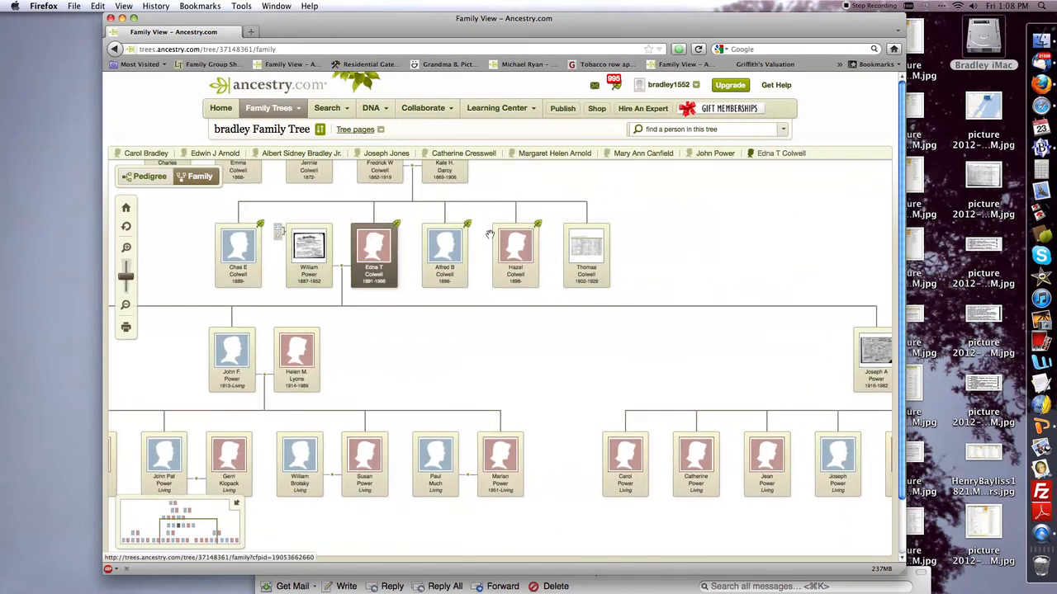
left_click(682, 130)
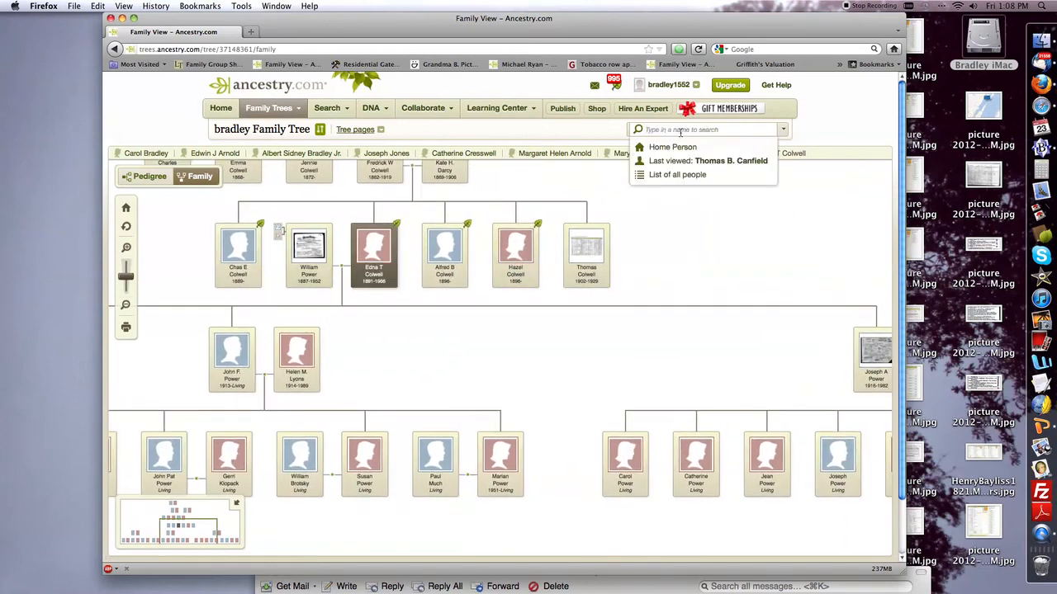
type("albert s. bradley")
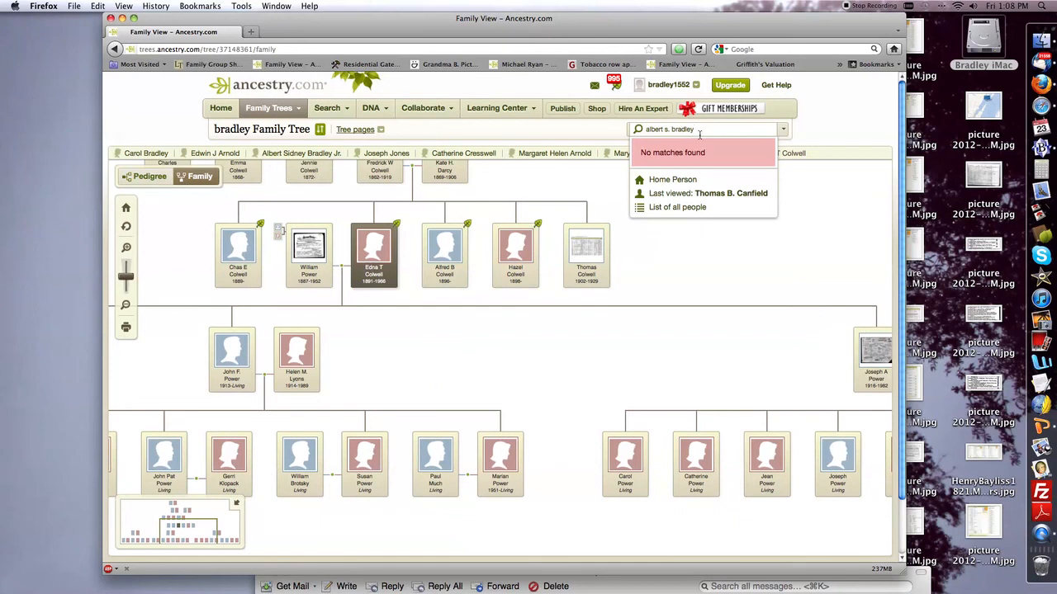
left_click_drag(702, 131, 632, 121)
type("al")
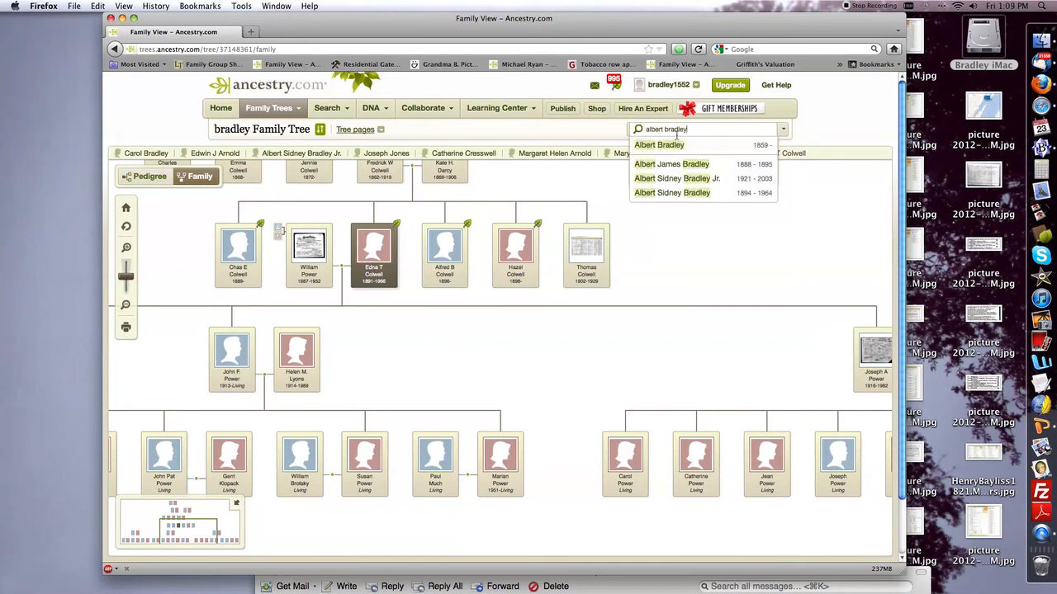
left_click(685, 179)
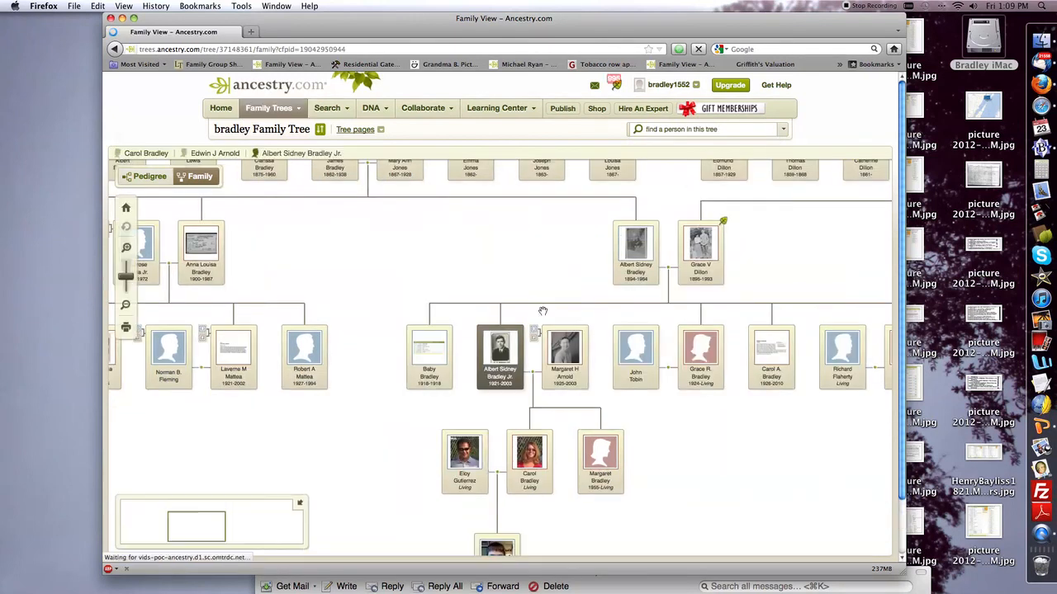
left_click_drag(491, 267, 399, 355)
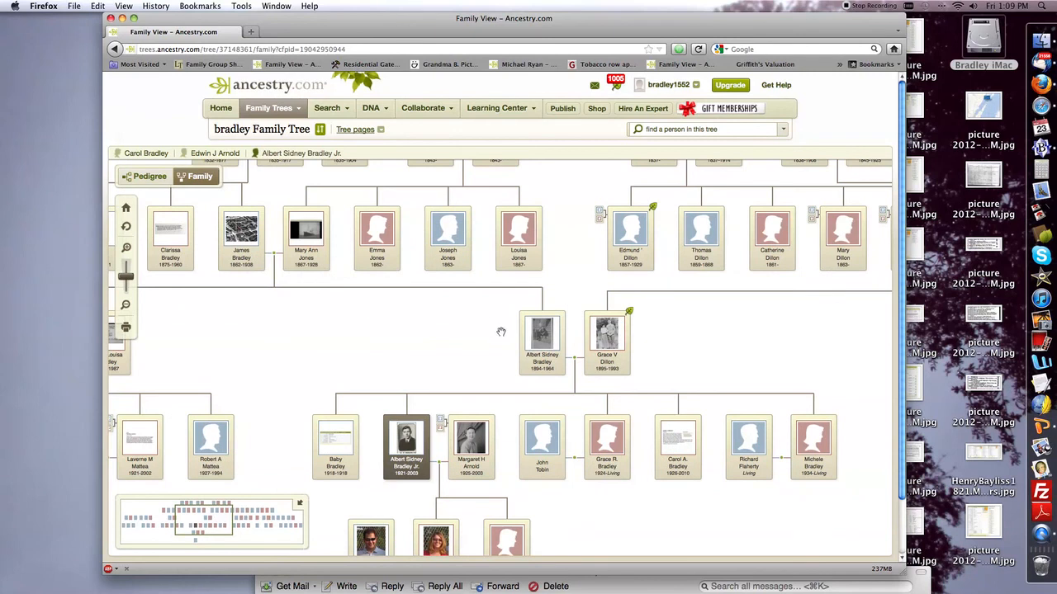
left_click(146, 178)
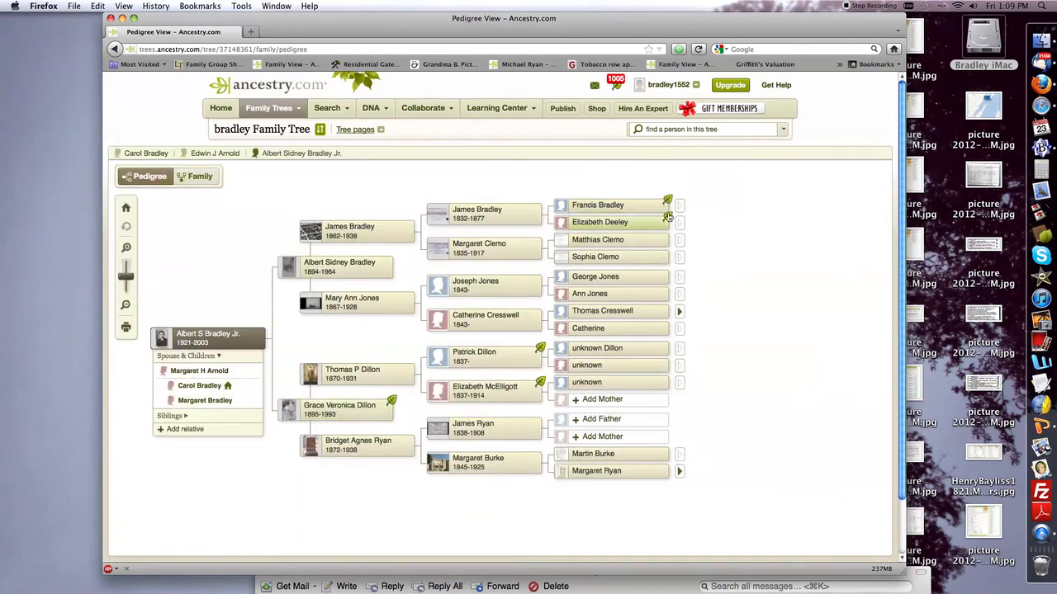
left_click(680, 473)
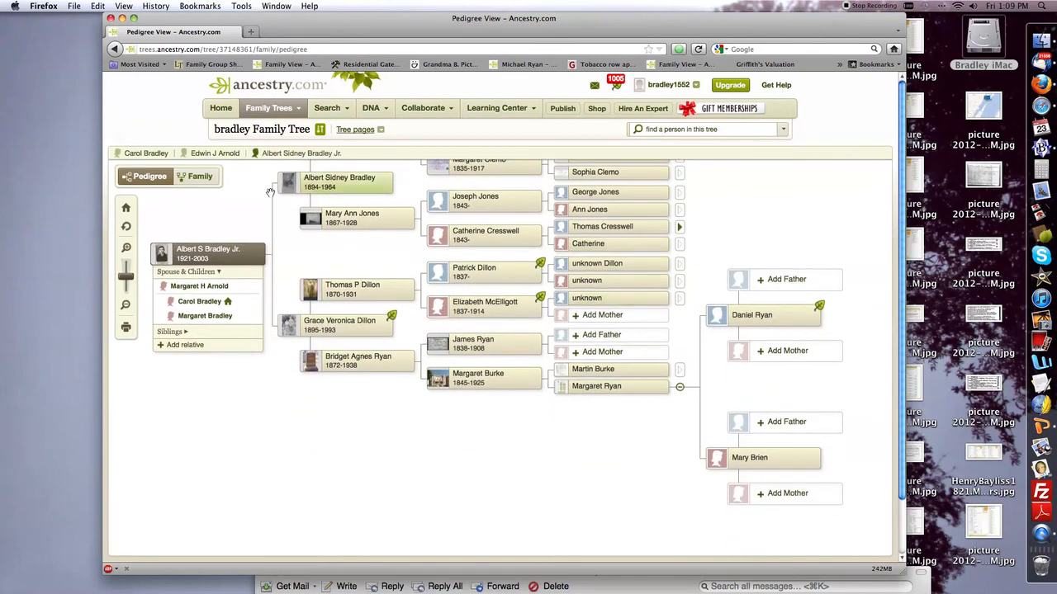
left_click(206, 184)
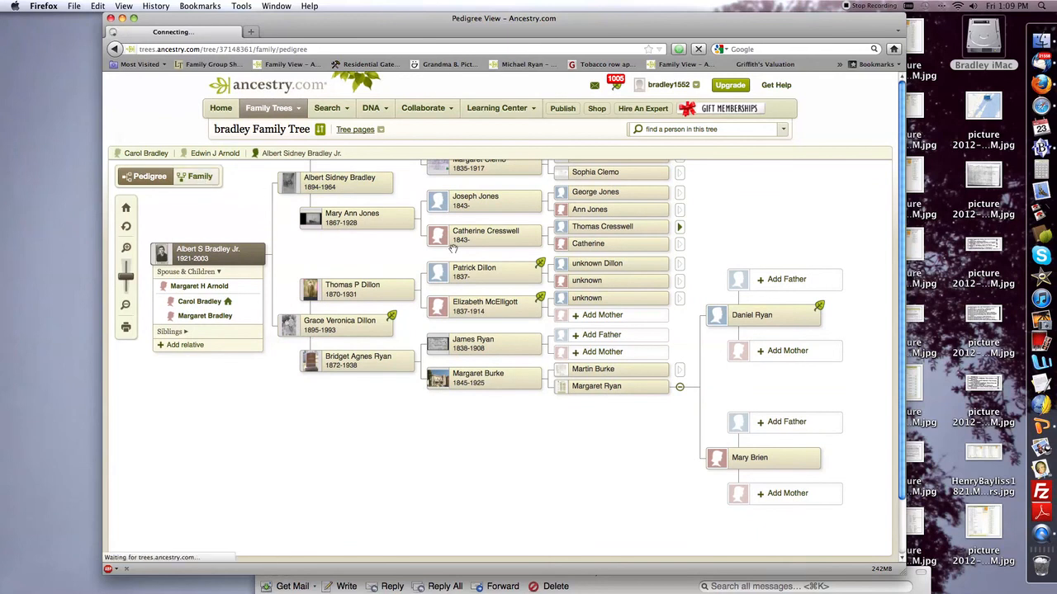
left_click_drag(370, 311, 386, 286)
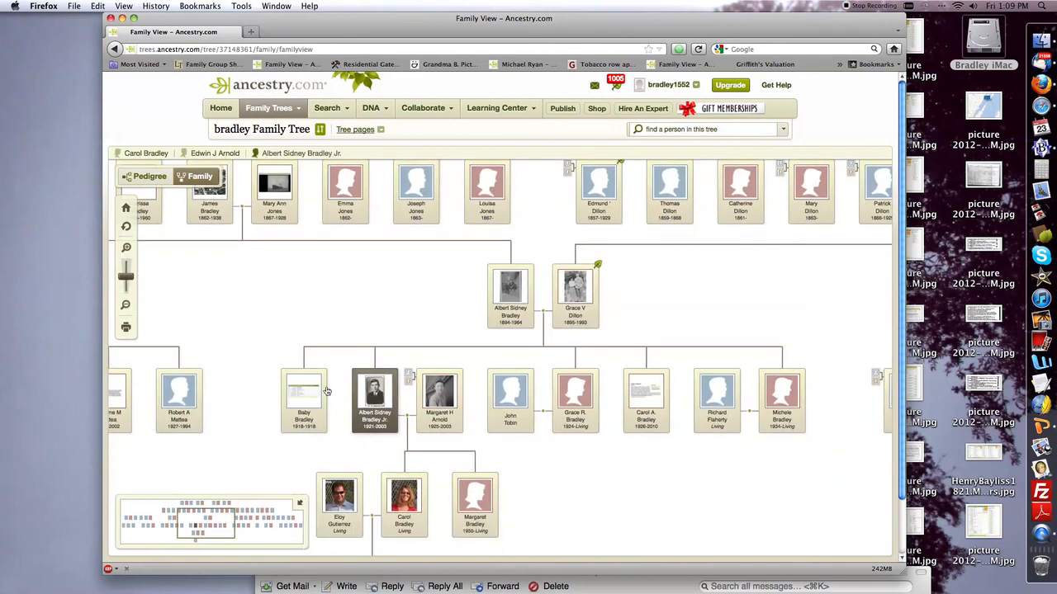
left_click_drag(778, 317, 550, 427)
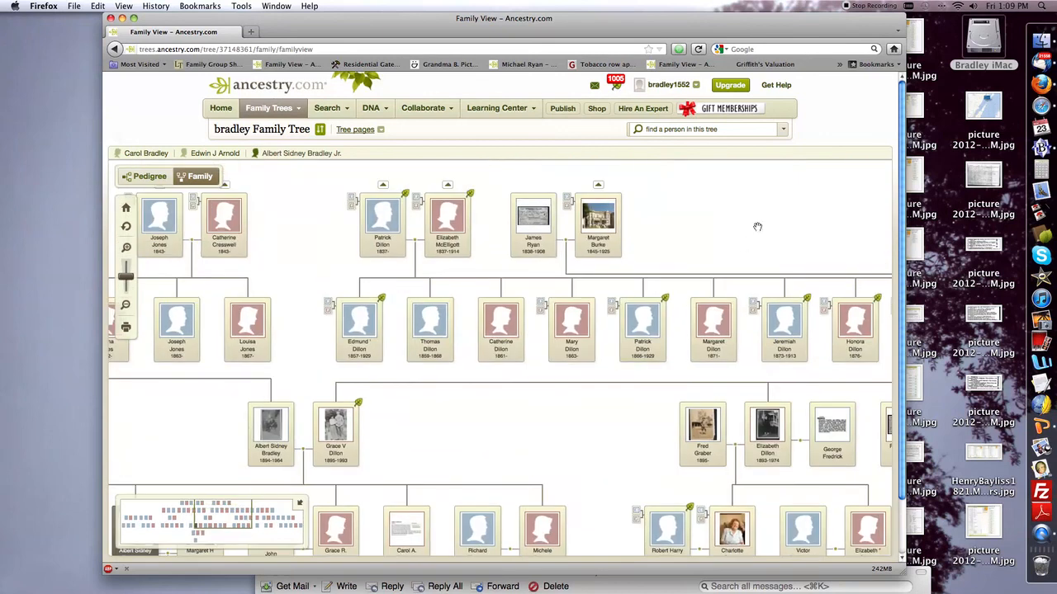
left_click_drag(658, 245, 589, 197)
left_click_drag(430, 407, 437, 351)
left_click_drag(708, 549, 632, 552)
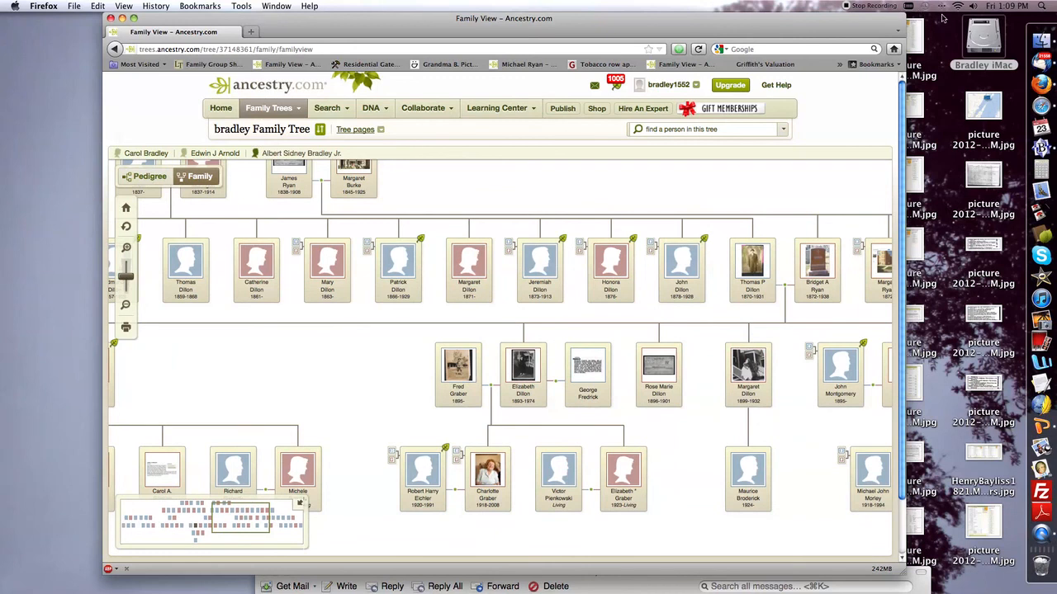
left_click(909, 9)
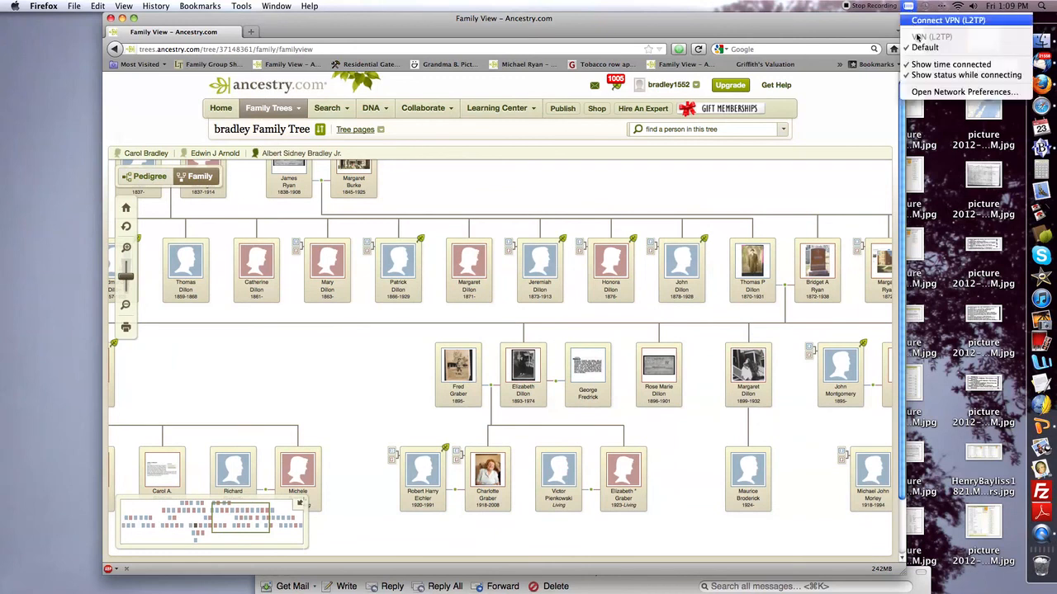